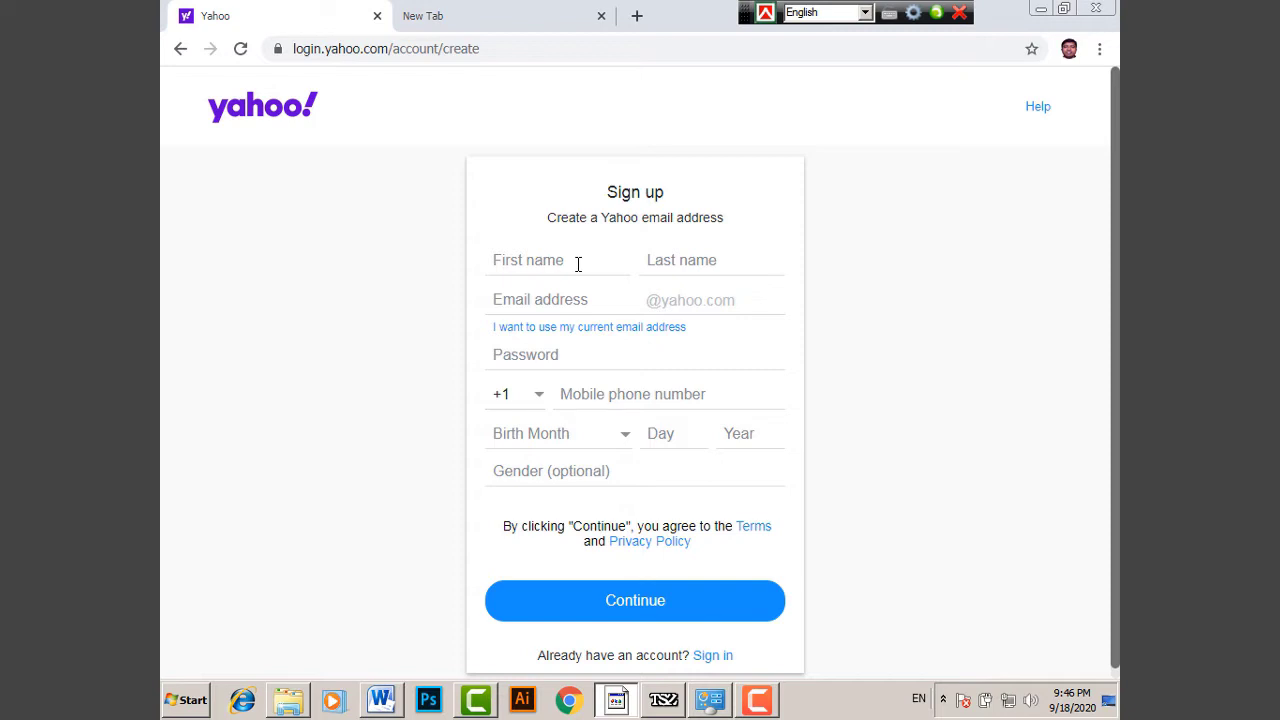
Enter the account holder's first name and last name on the sign-up form.
click(578, 264)
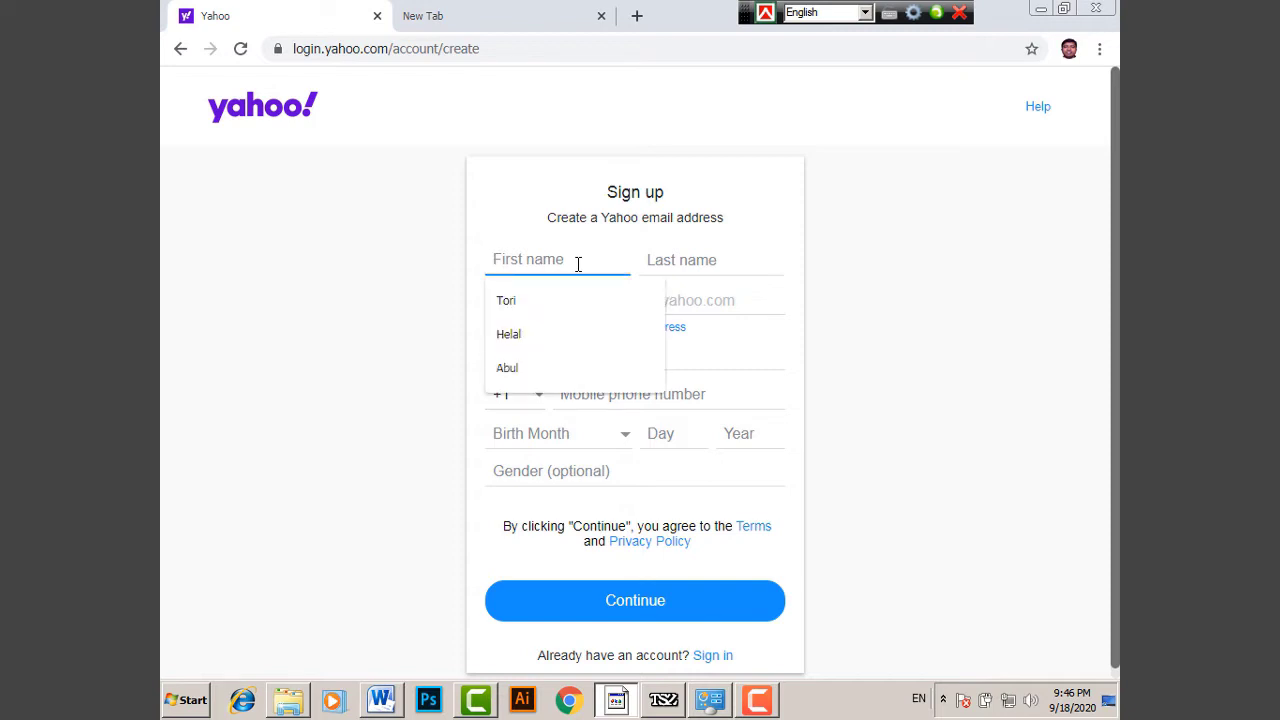
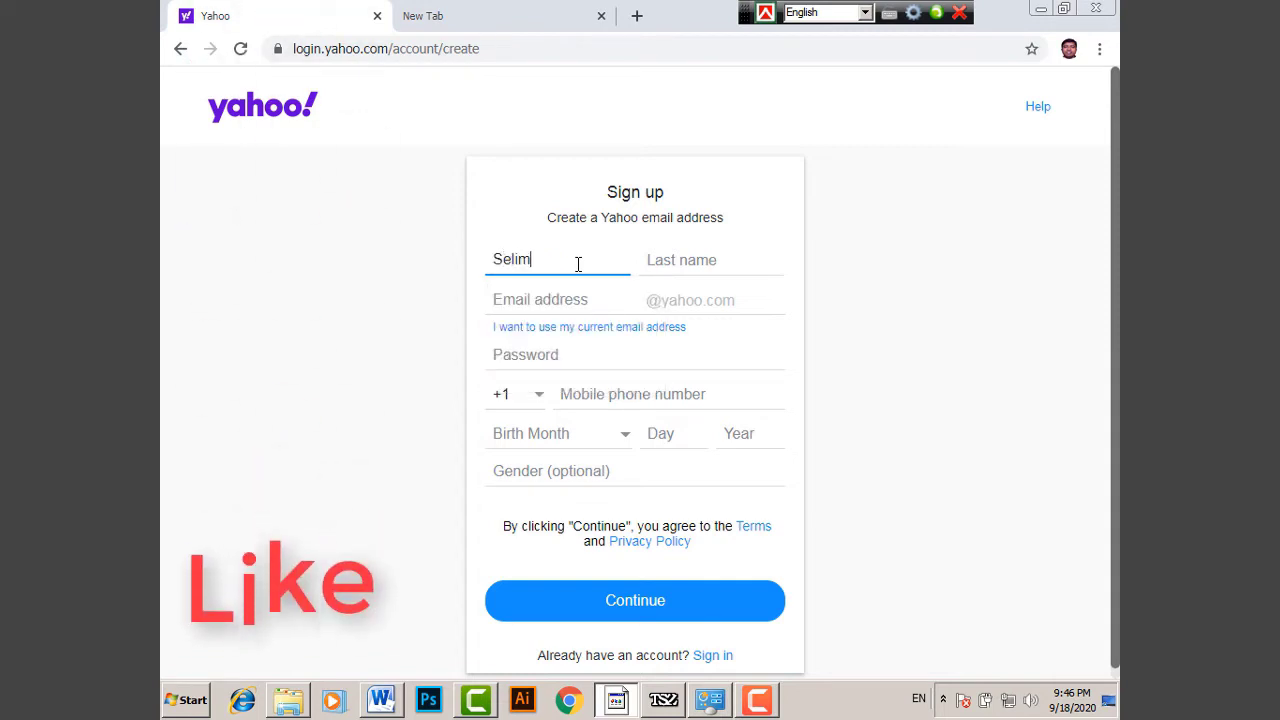
key(Tab)
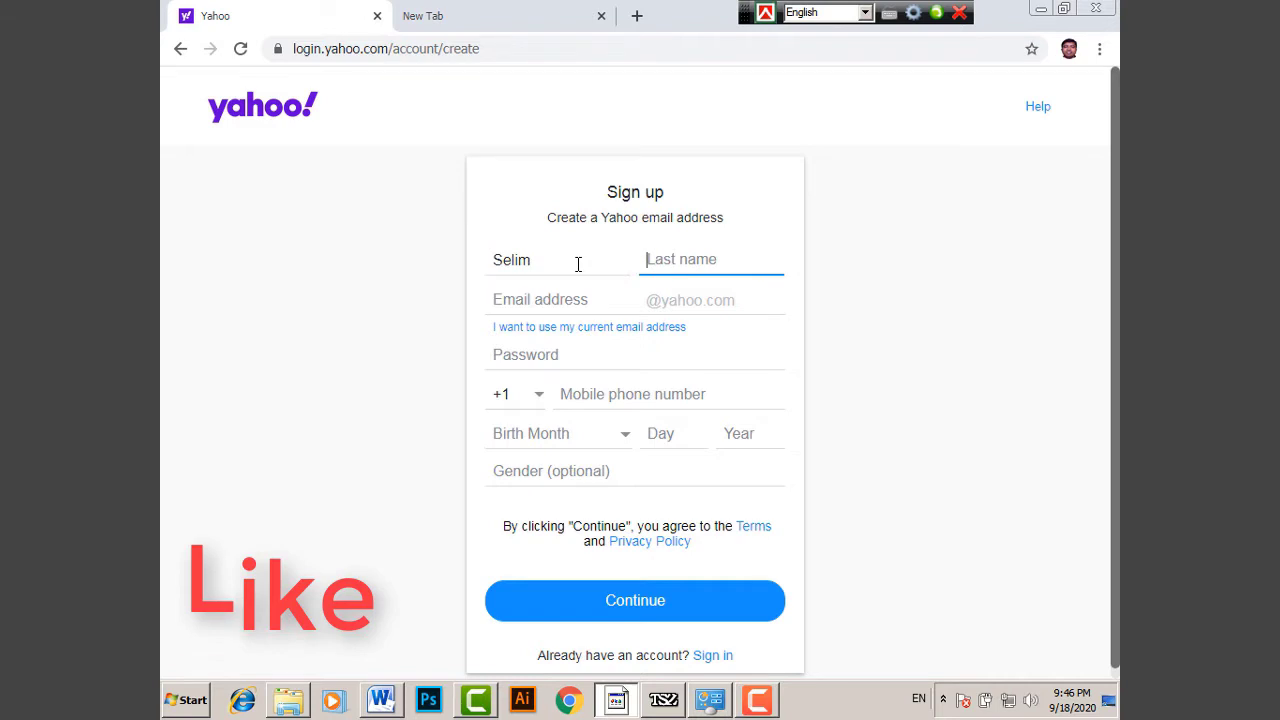
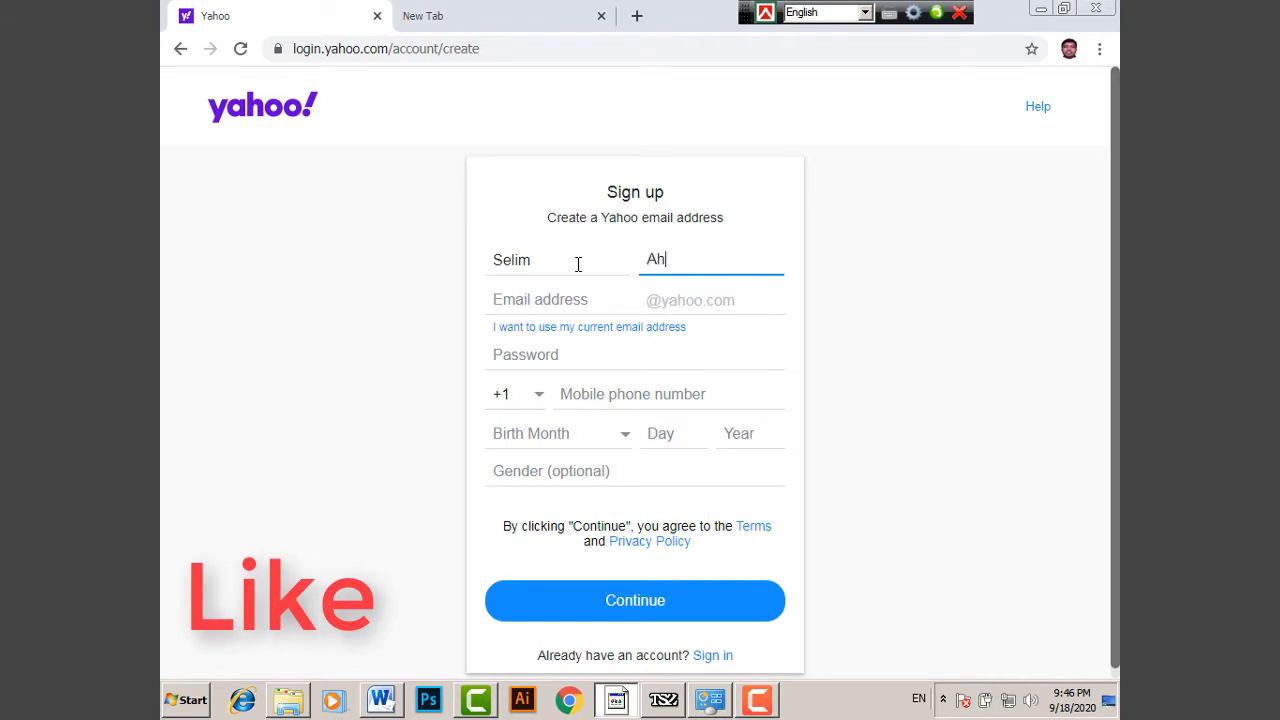
Enter a name-based username in the Email address field and let Yahoo check it.
click(591, 303)
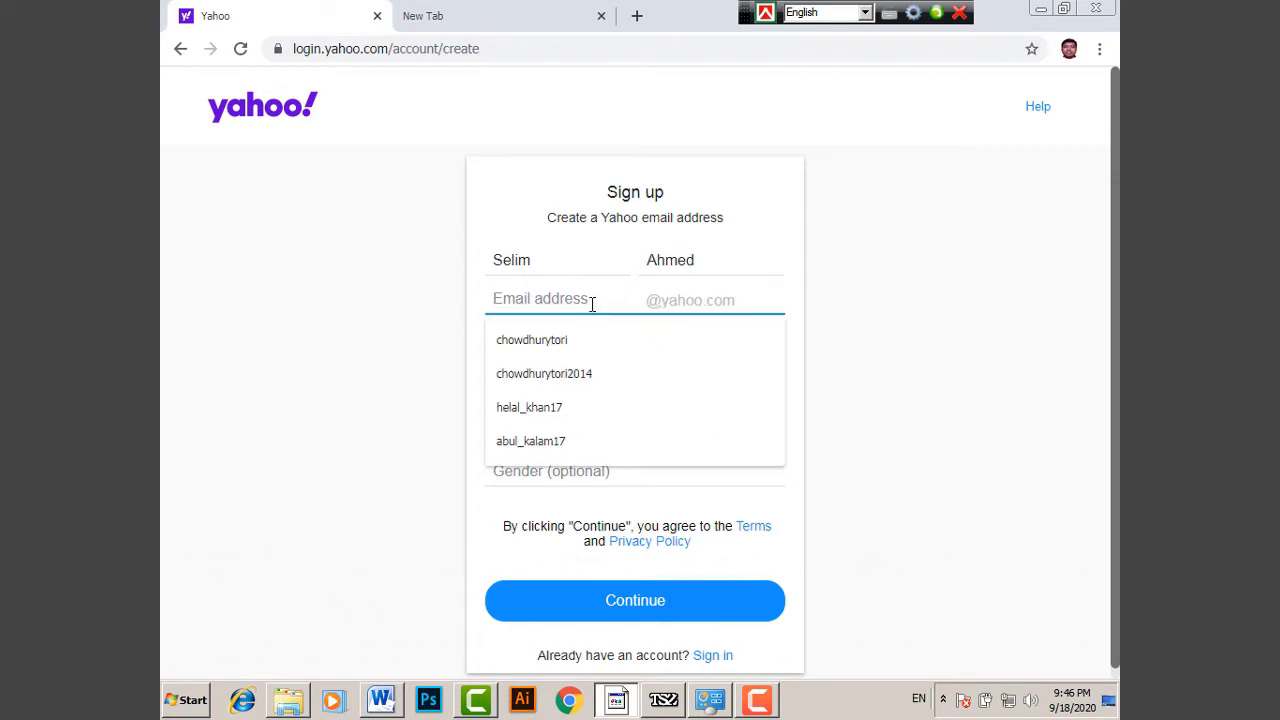
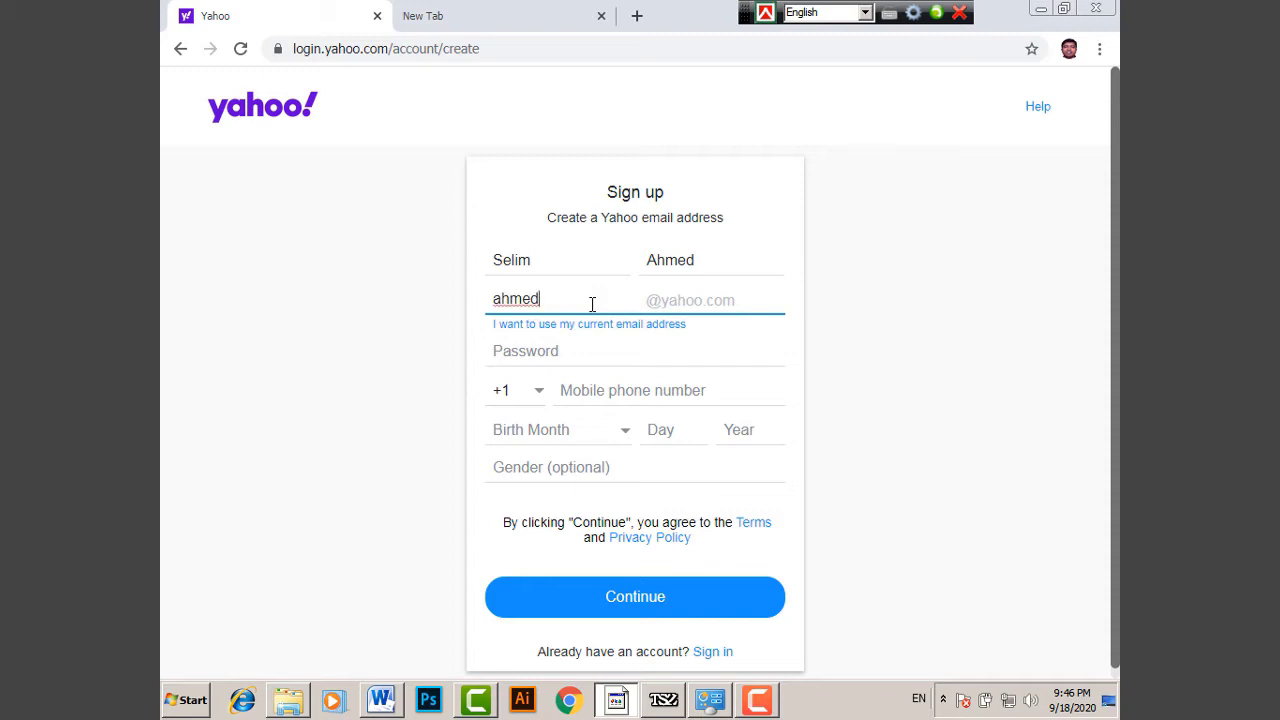
click(578, 355)
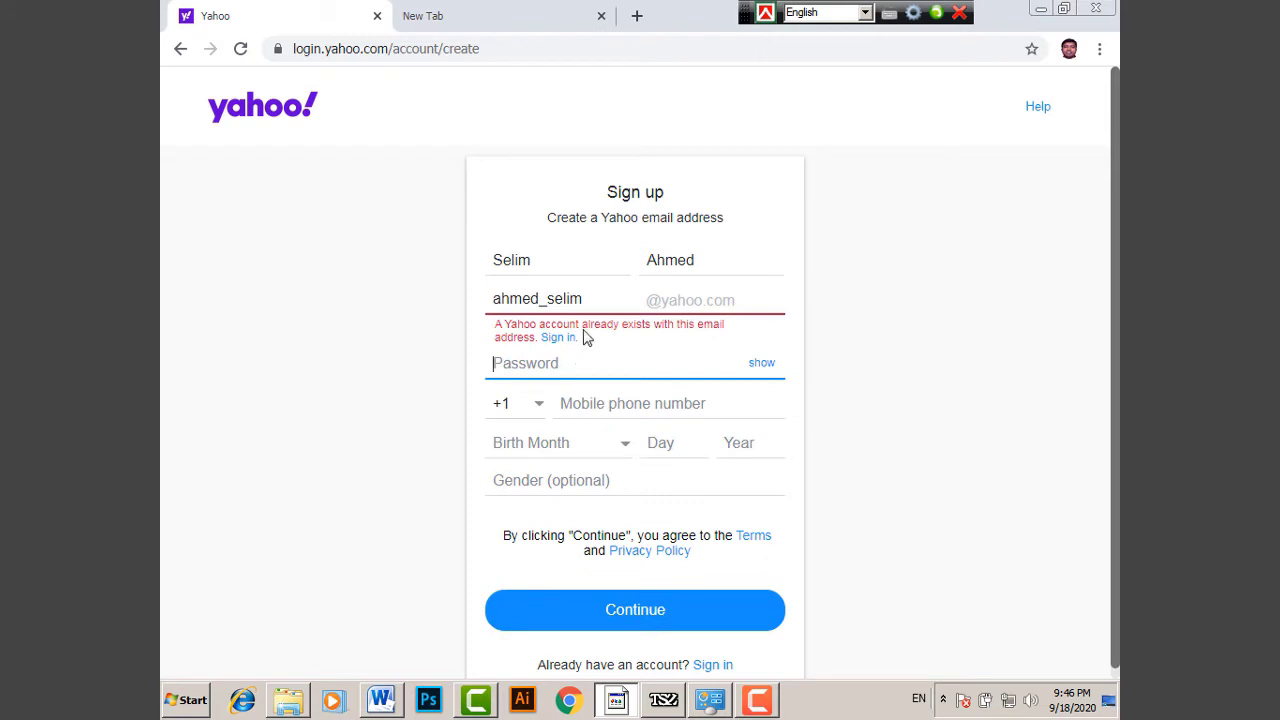
Try the numeric endings '12' and then '2014' after the username is reported taken.
click(592, 297)
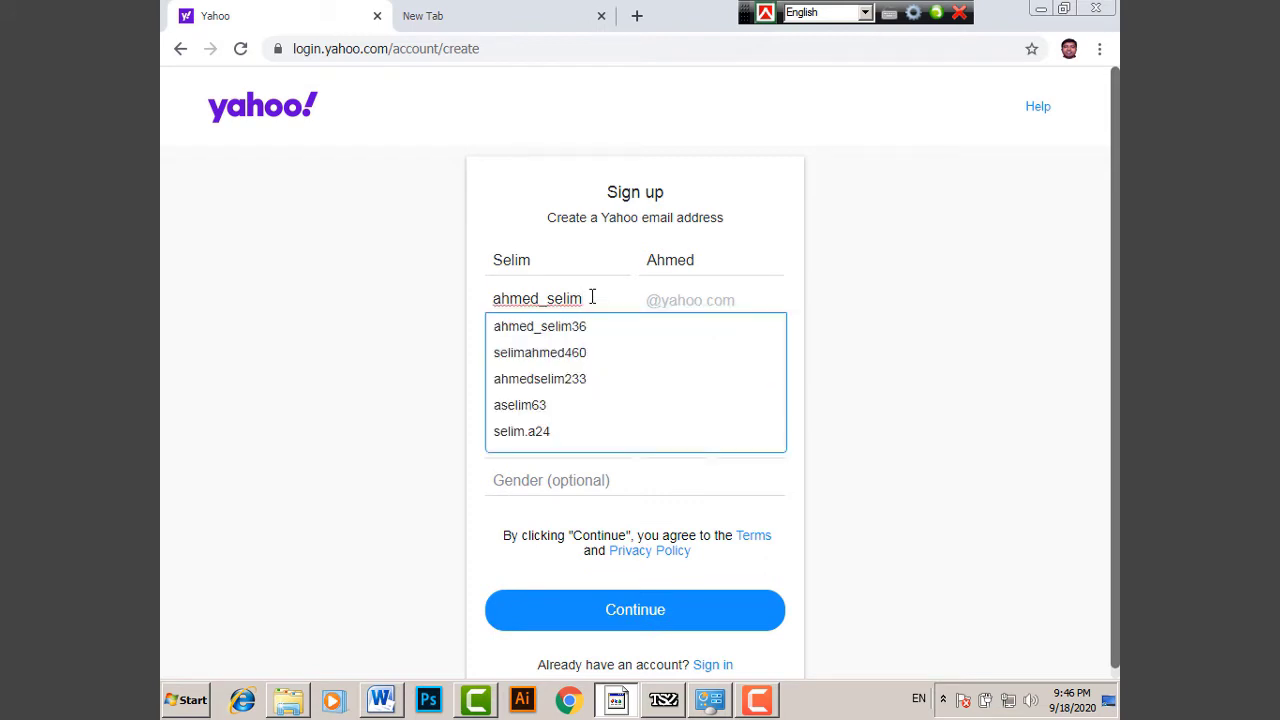
text(12)
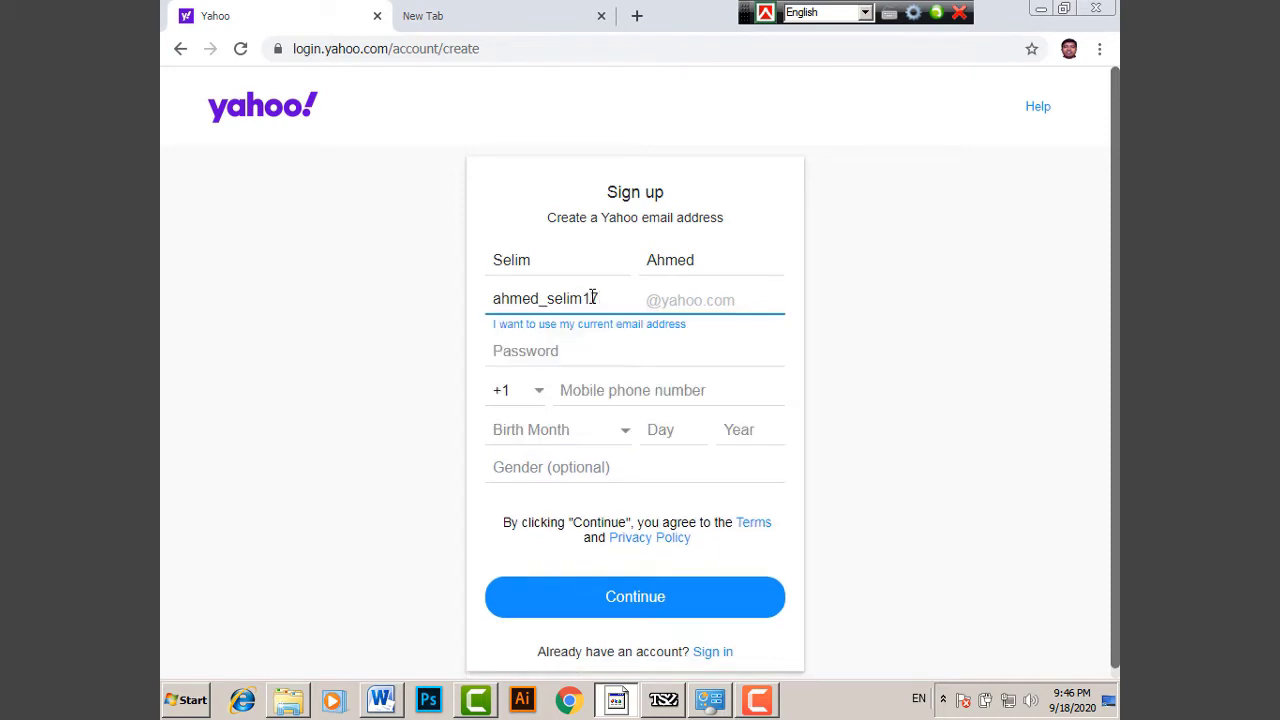
click(582, 358)
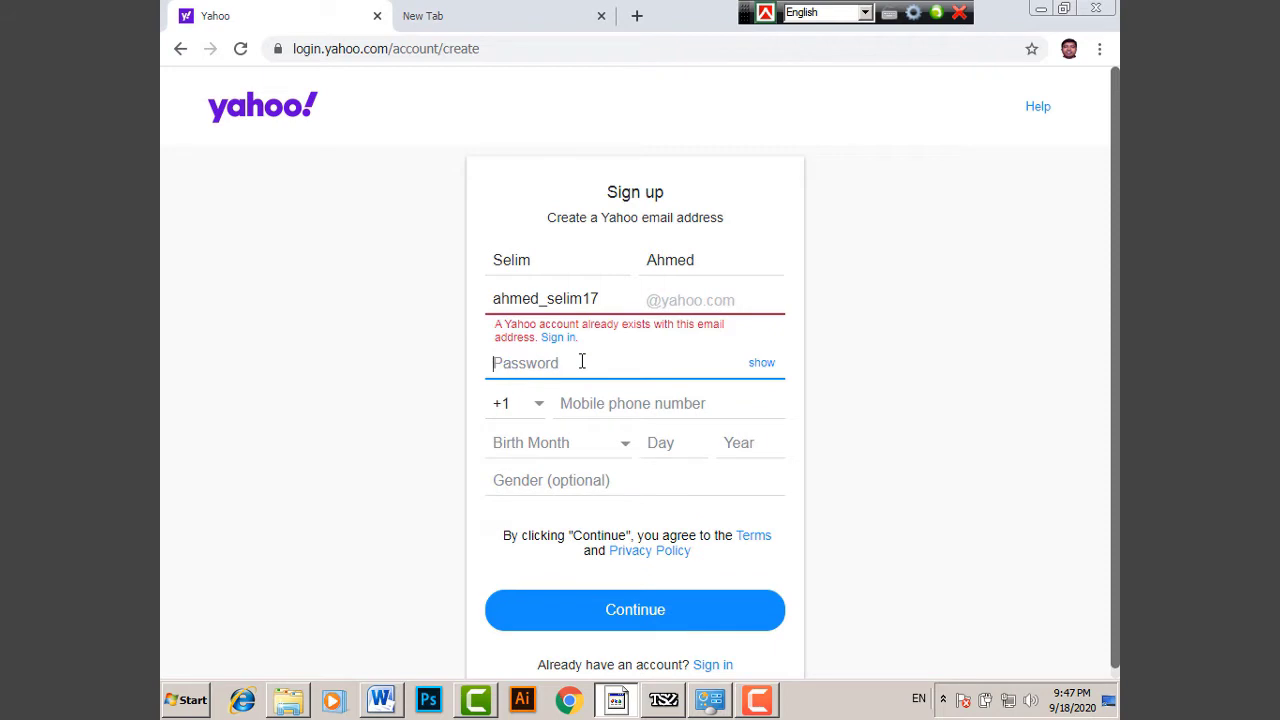
click(602, 291)
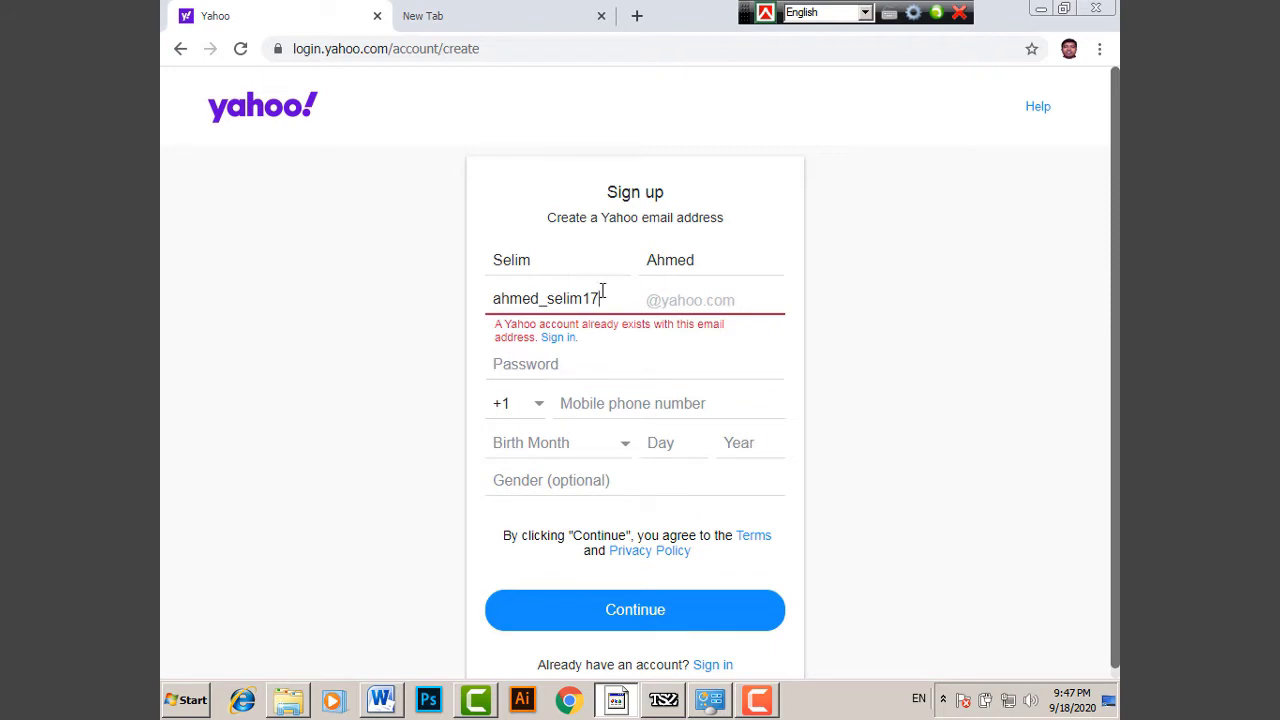
key(BackSpace)
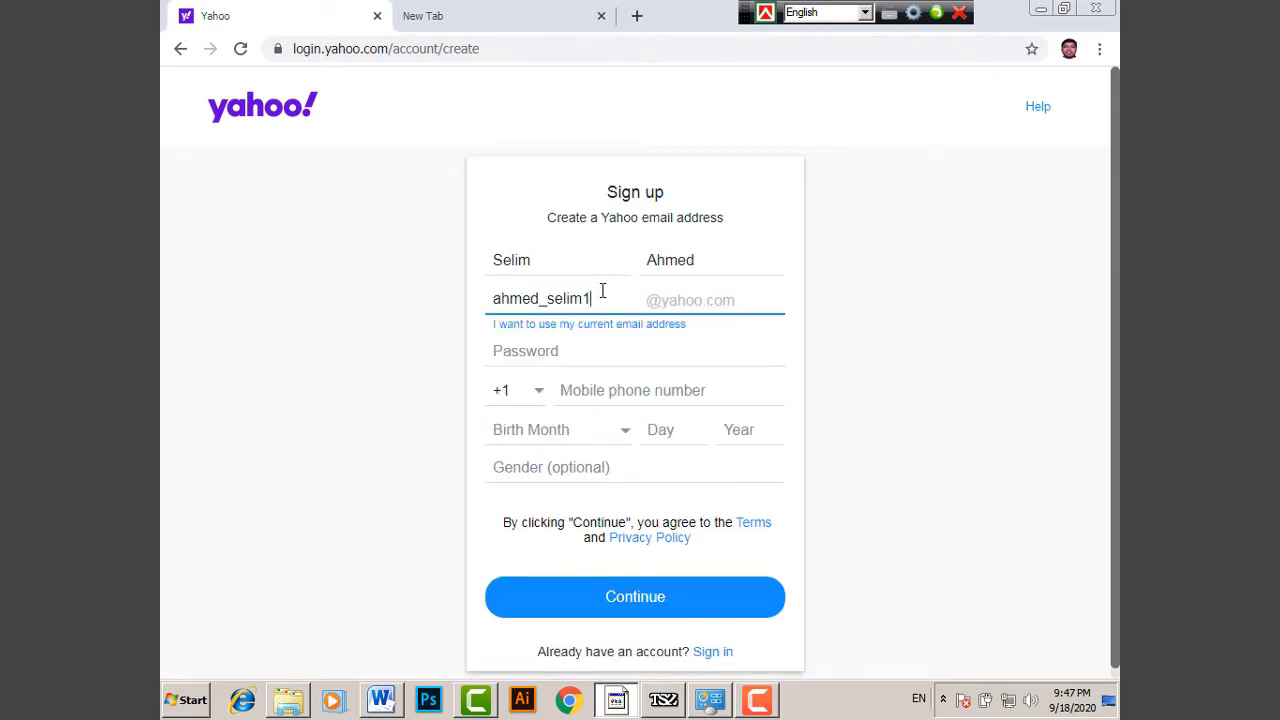
key(BackSpace)
text(2014)
Re-check the username, then change its trailing digits to a '23' ending.
click(600, 347)
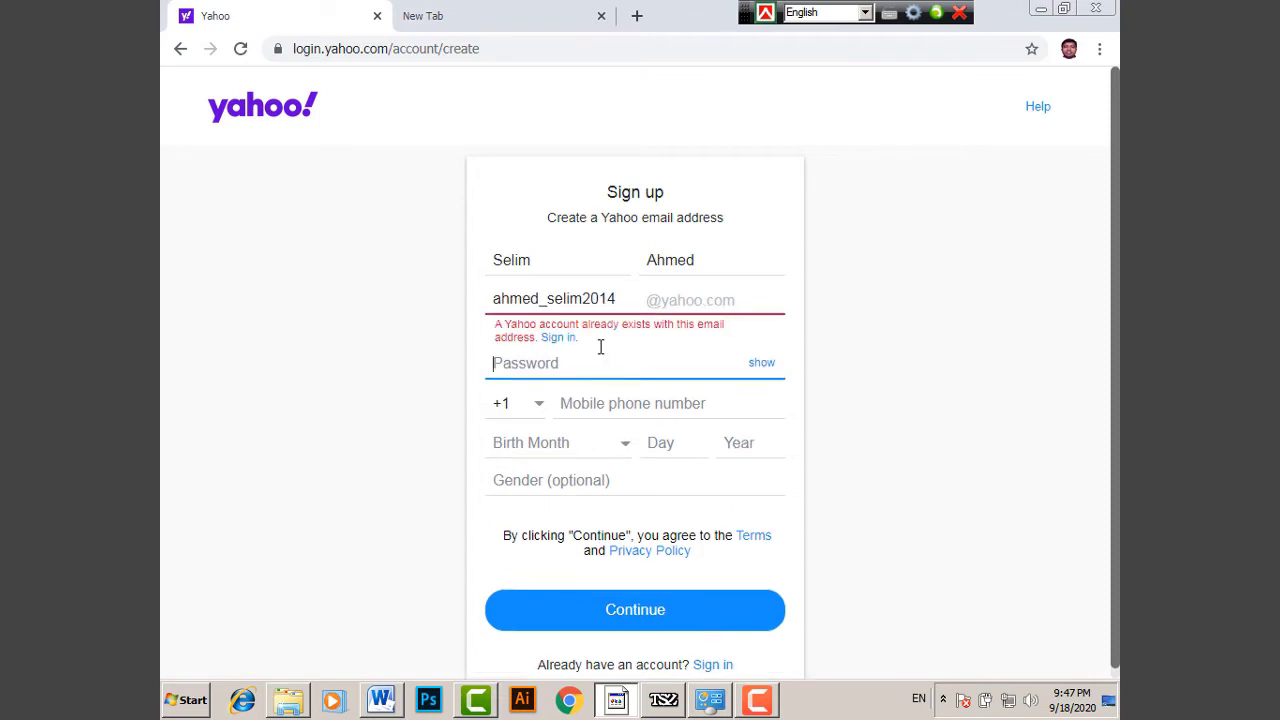
click(617, 299)
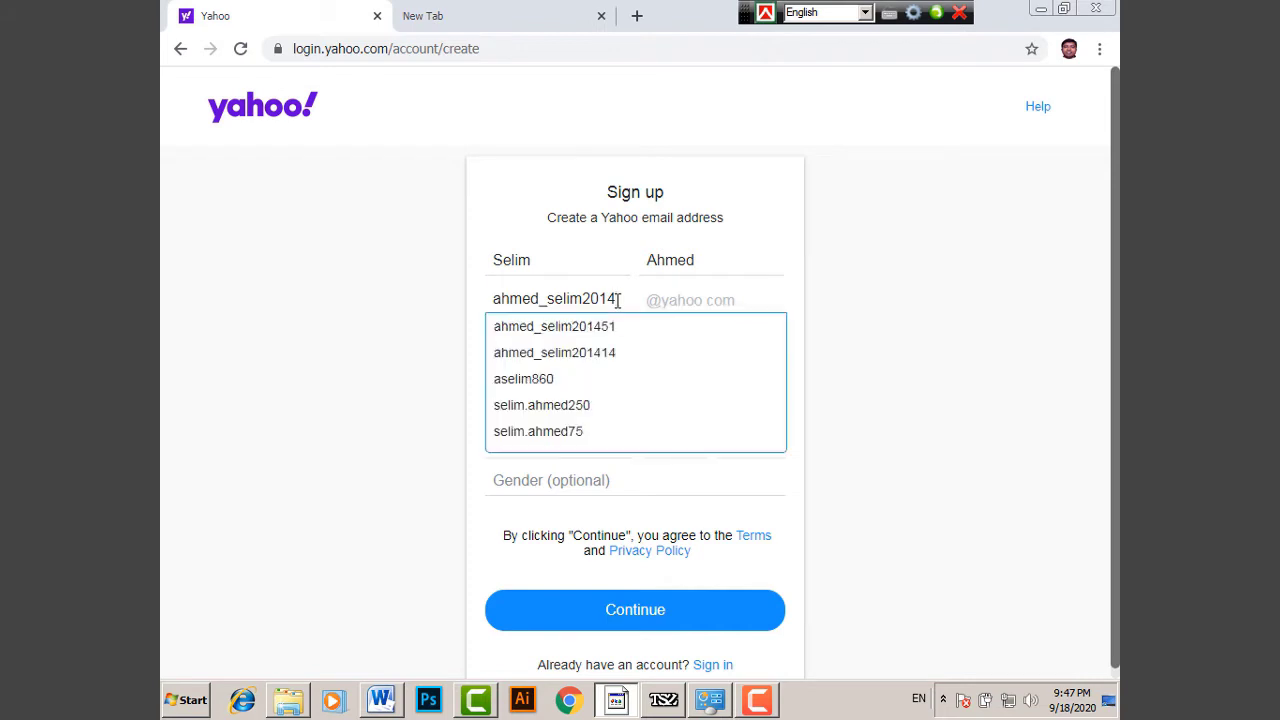
key(BackSpace)
key(BackSpace)
key(BackSpace)
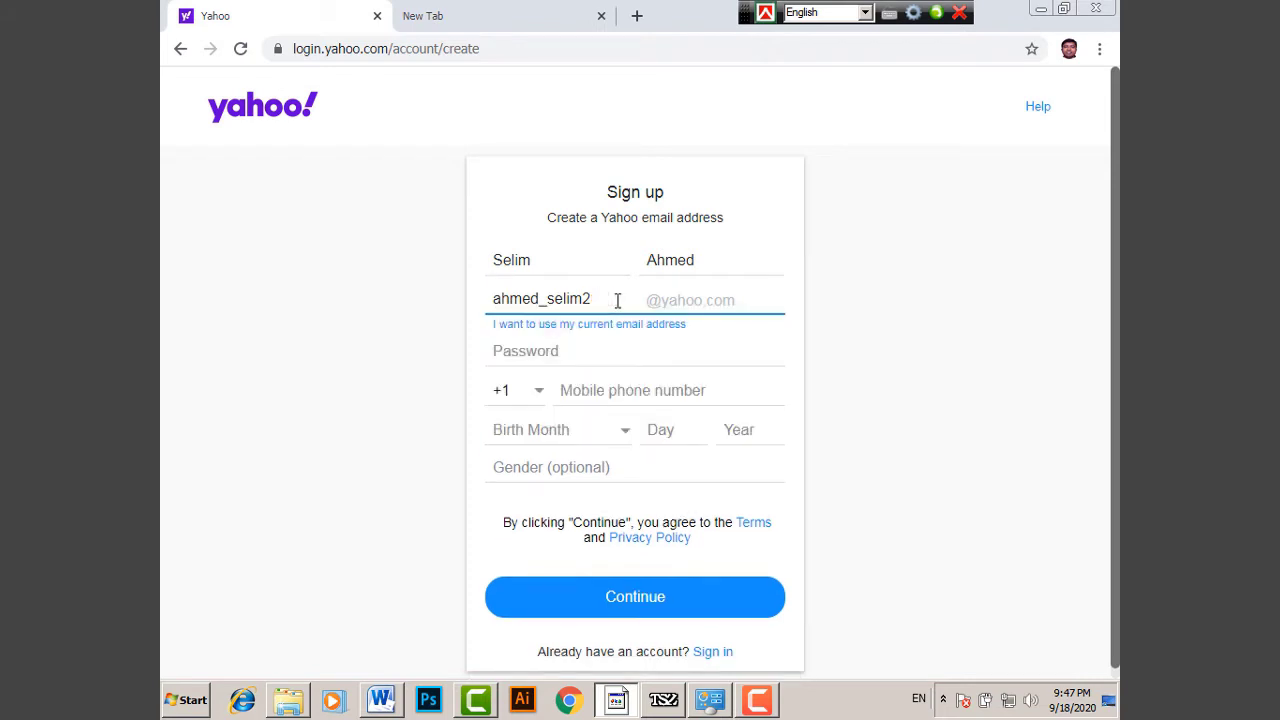
key(BackSpace)
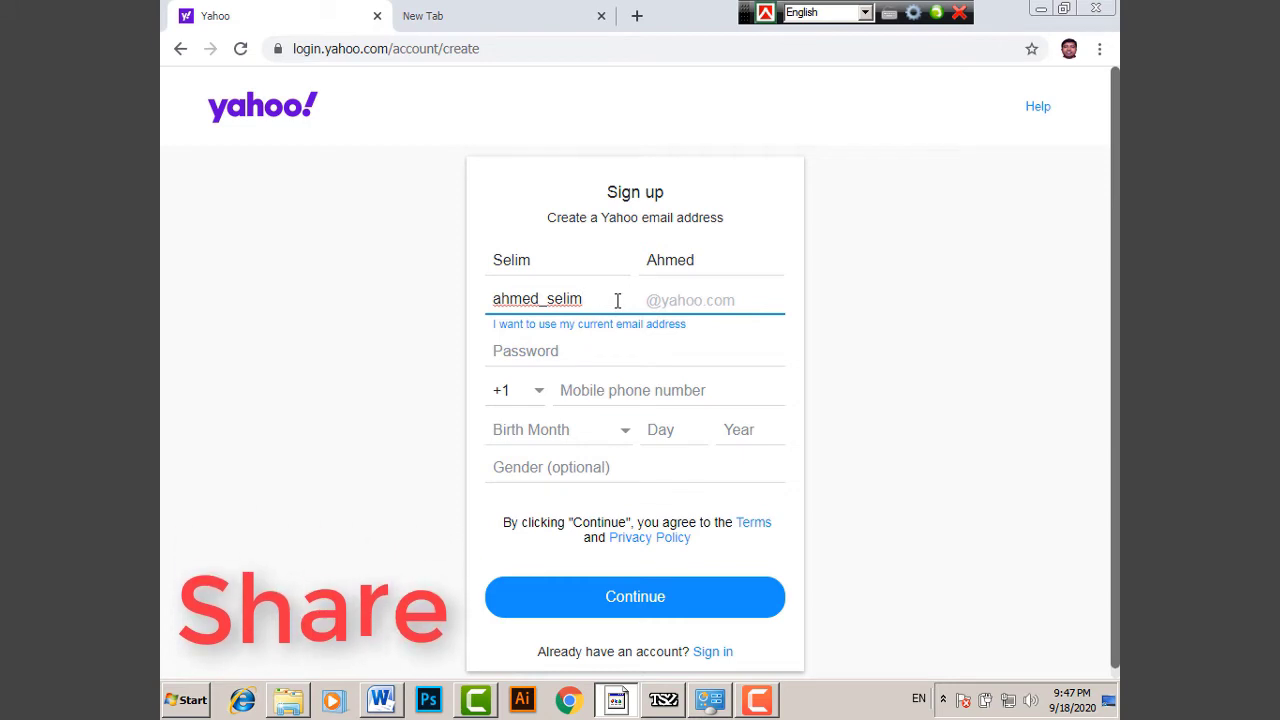
text(1122)
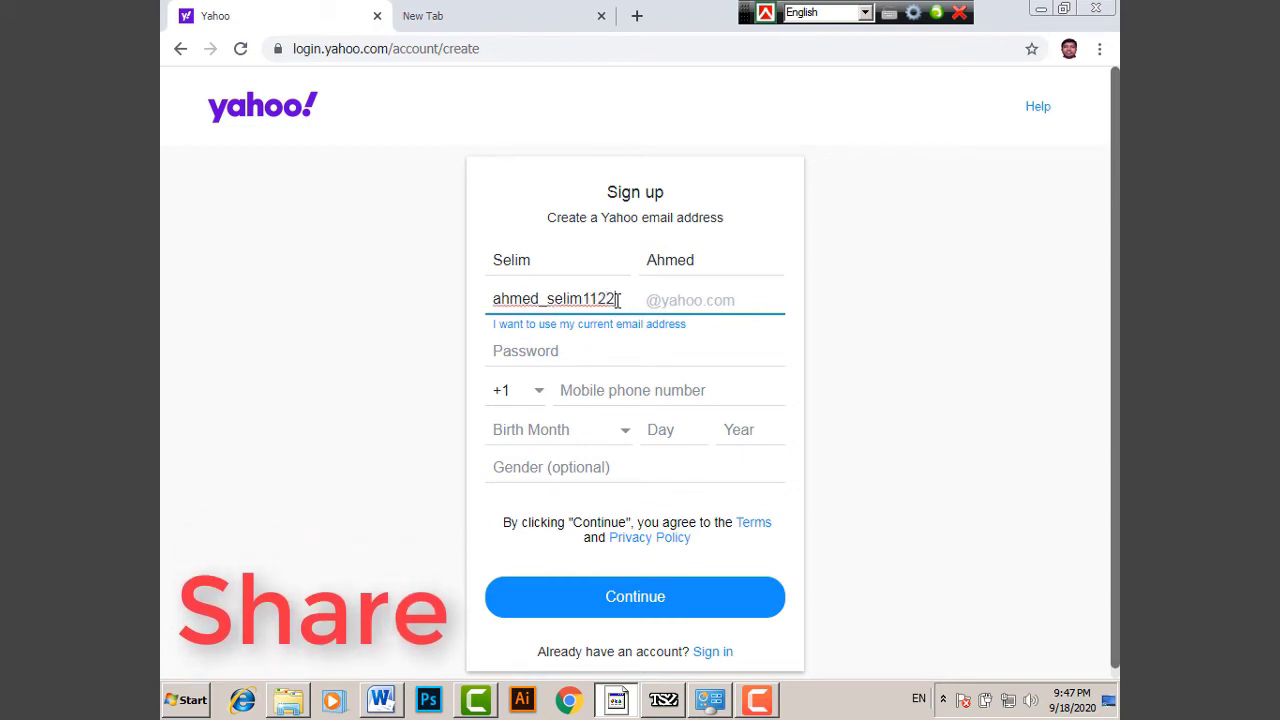
key(BackSpace)
key(BackSpace)
key(BackSpace)
text(23)
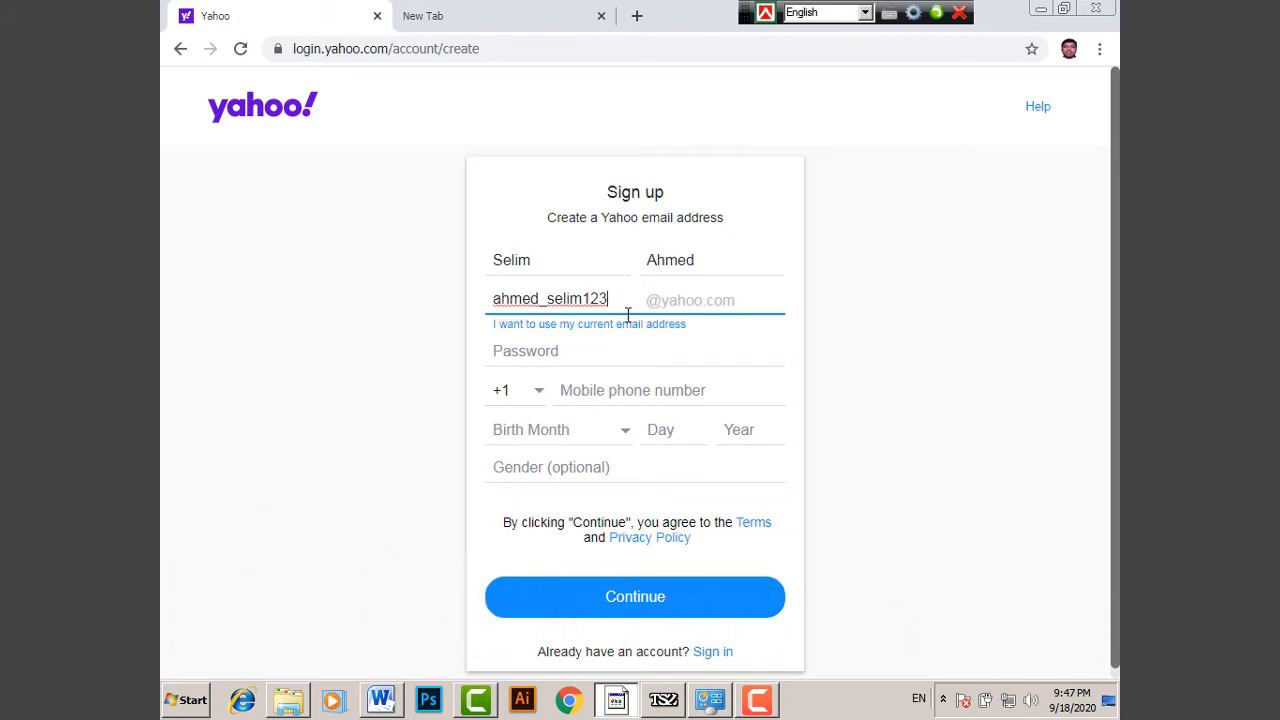
click(615, 351)
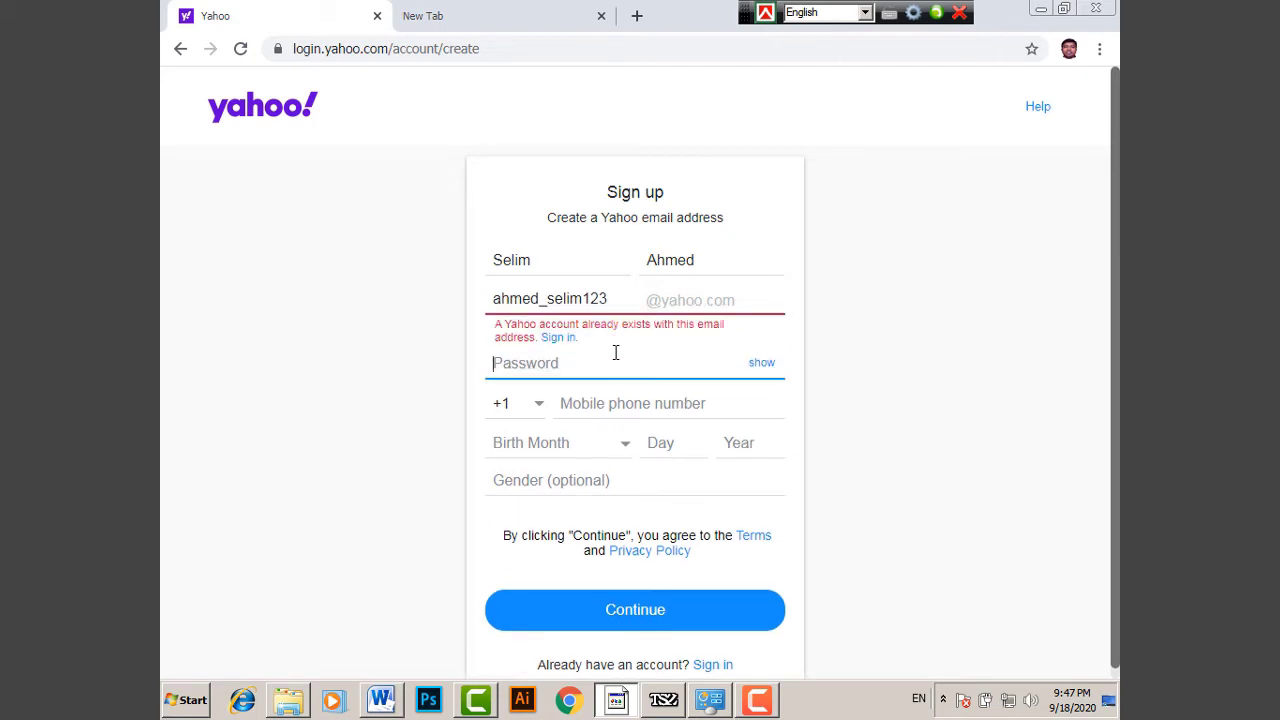
Replace the still-taken username's ending with the suffix '.12'.
click(614, 298)
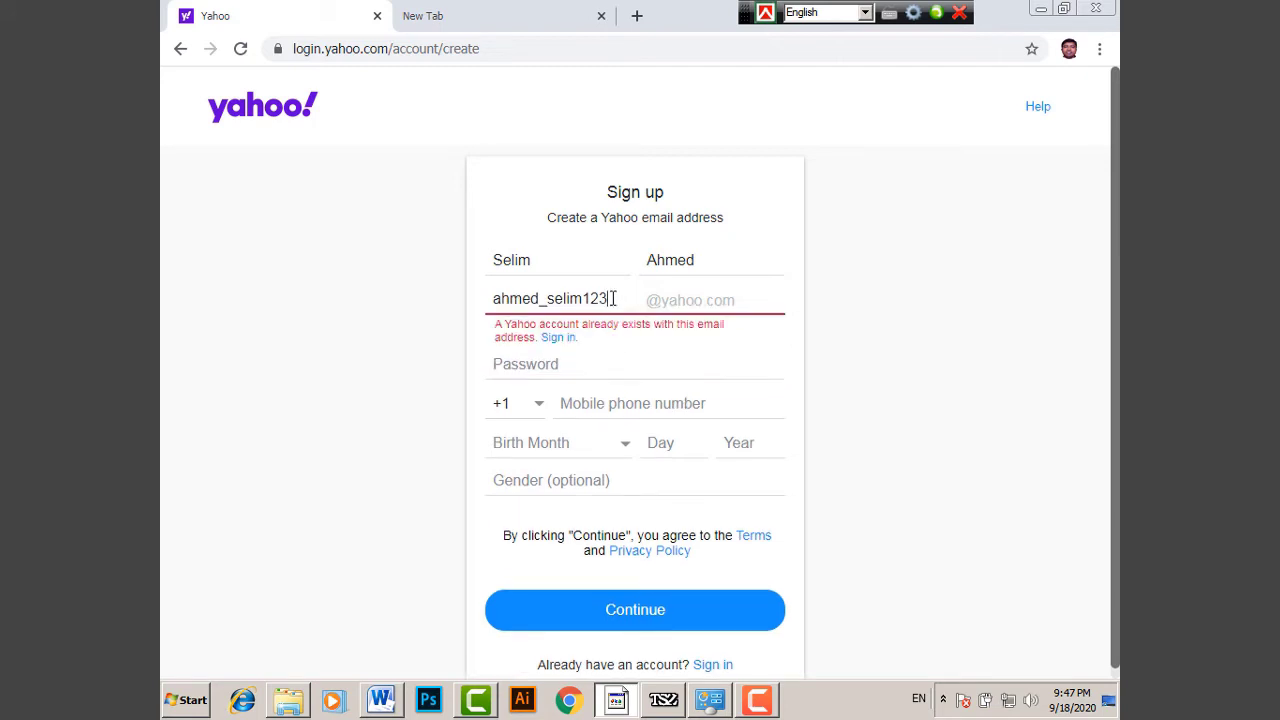
key(BackSpace)
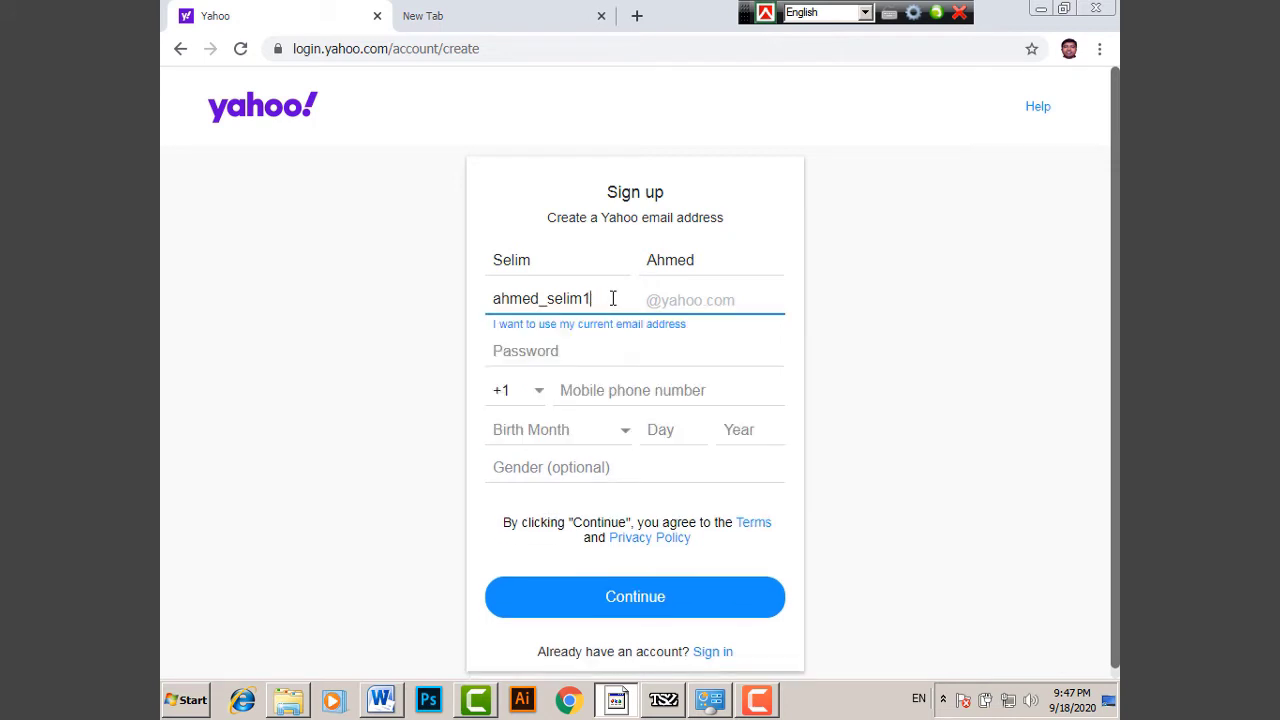
key(BackSpace)
text(.12)
Enter the password, set the country code to Bangladesh (+880), and type the mobile number.
click(596, 356)
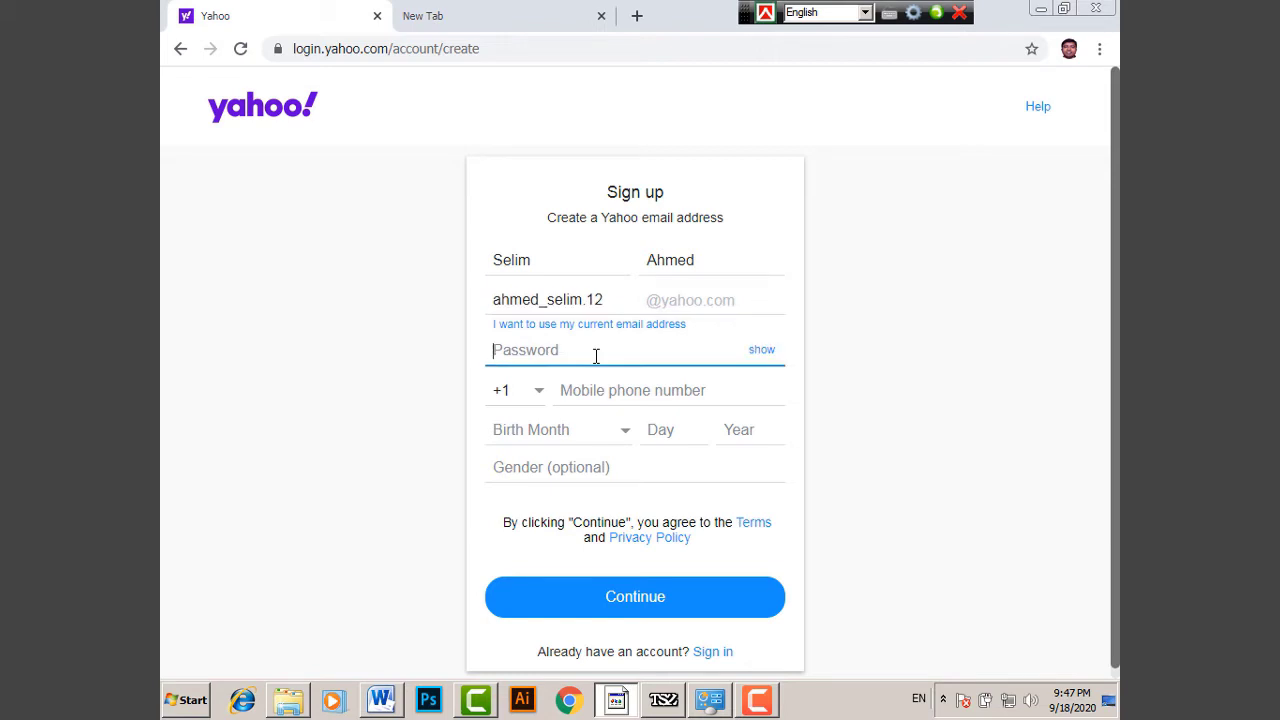
text(•••••••••)
click(538, 395)
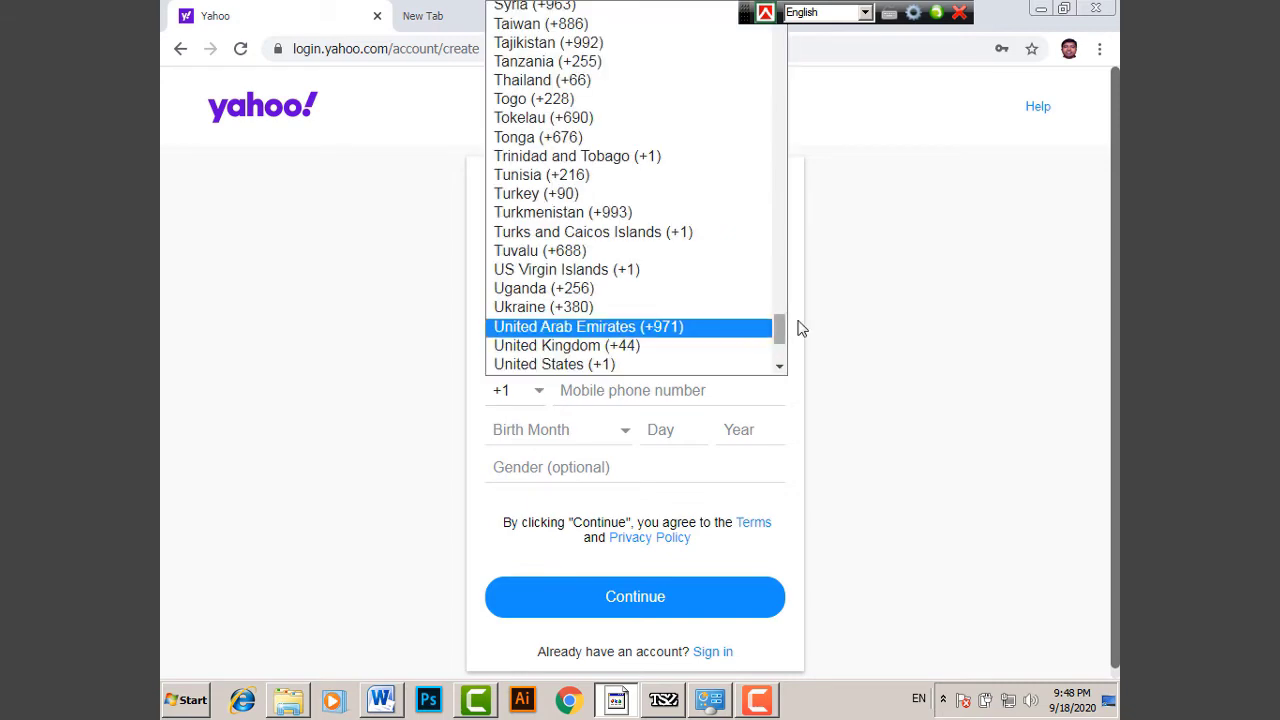
drag(781, 338, 771, 59)
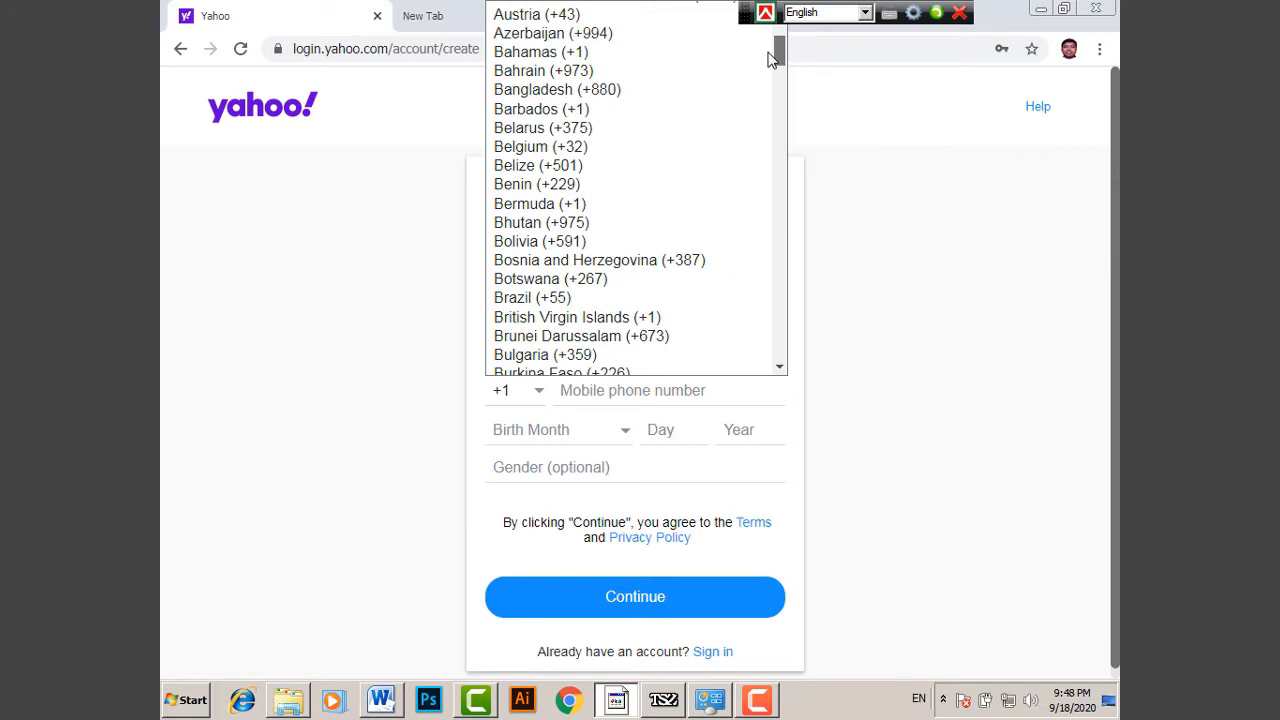
click(677, 95)
click(574, 400)
text(130)
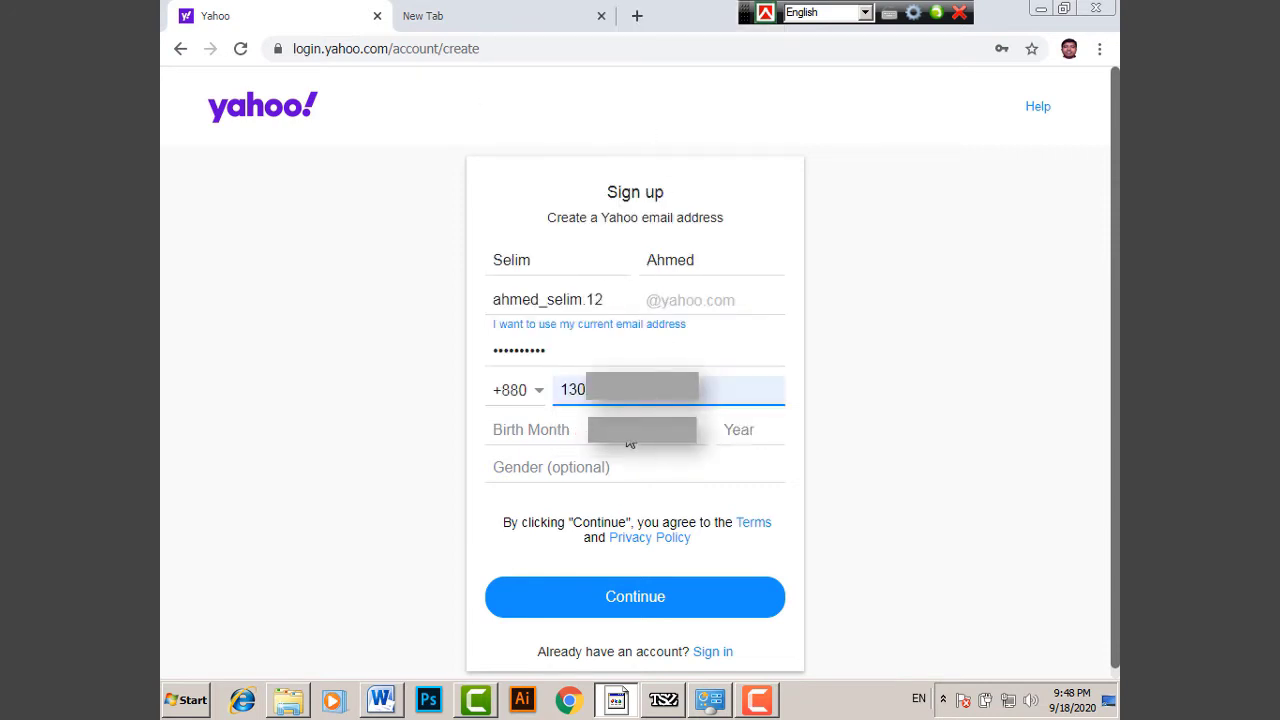
click(628, 437)
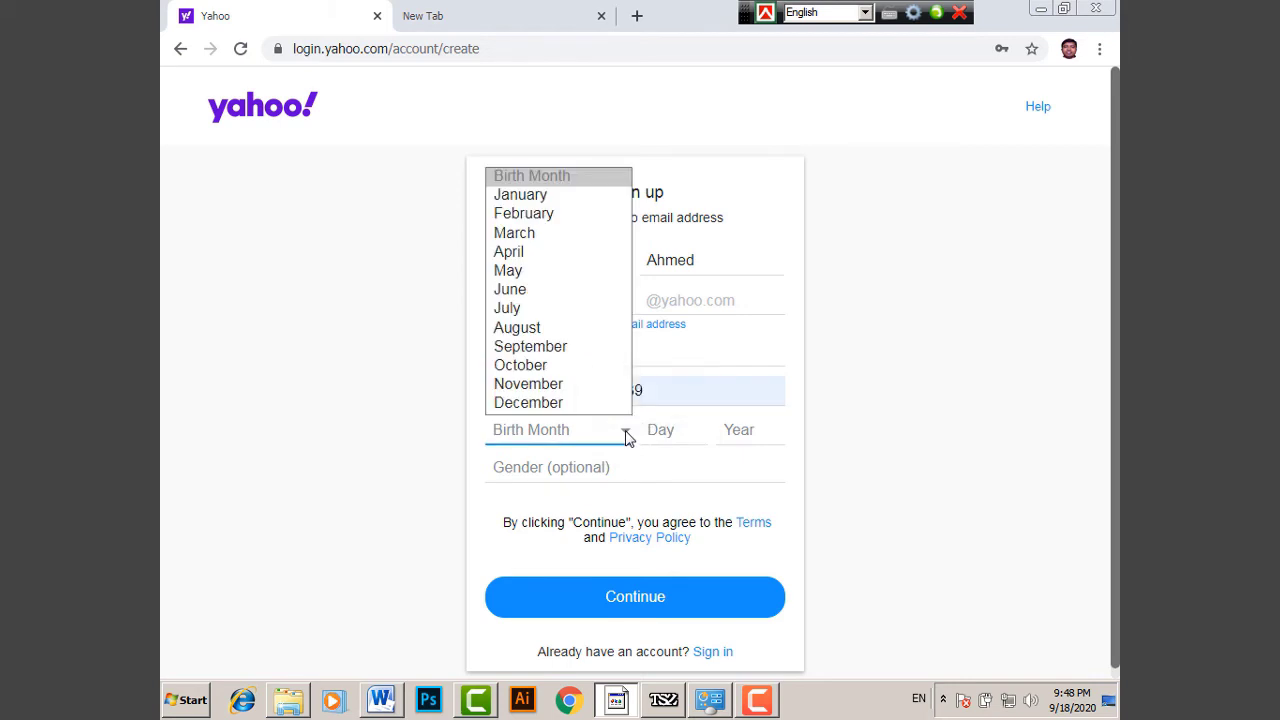
click(576, 214)
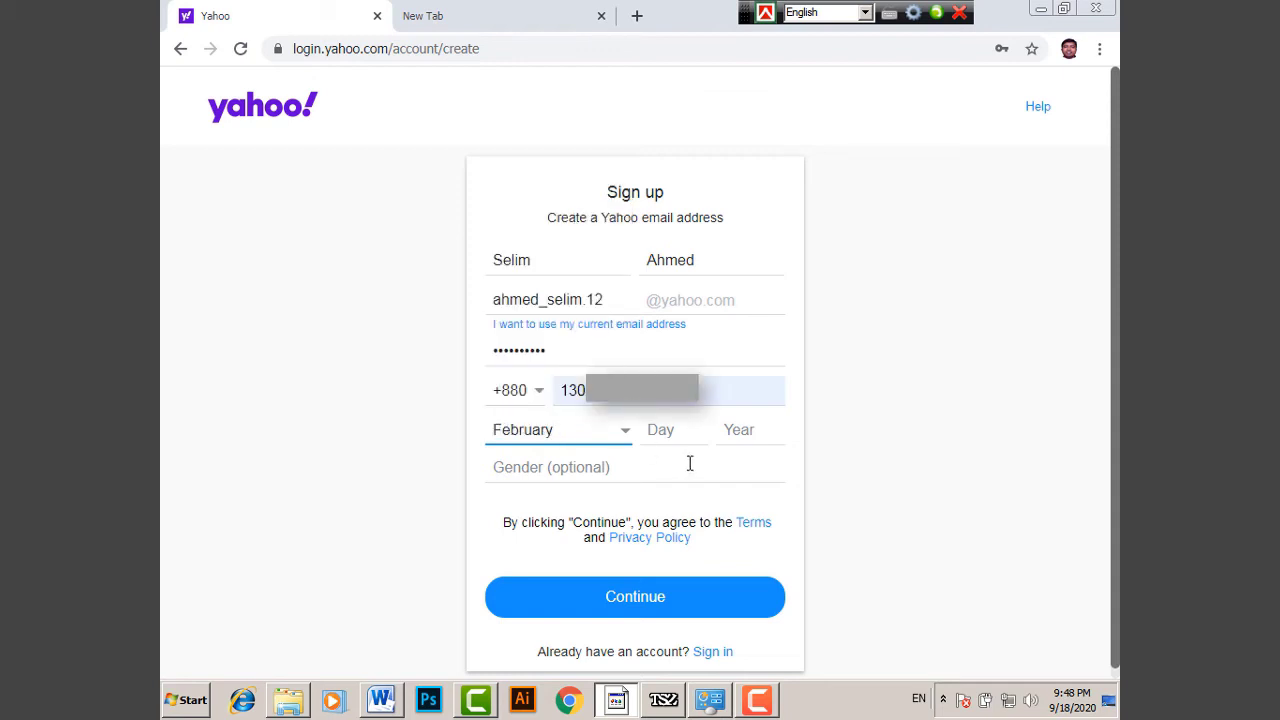
click(680, 430)
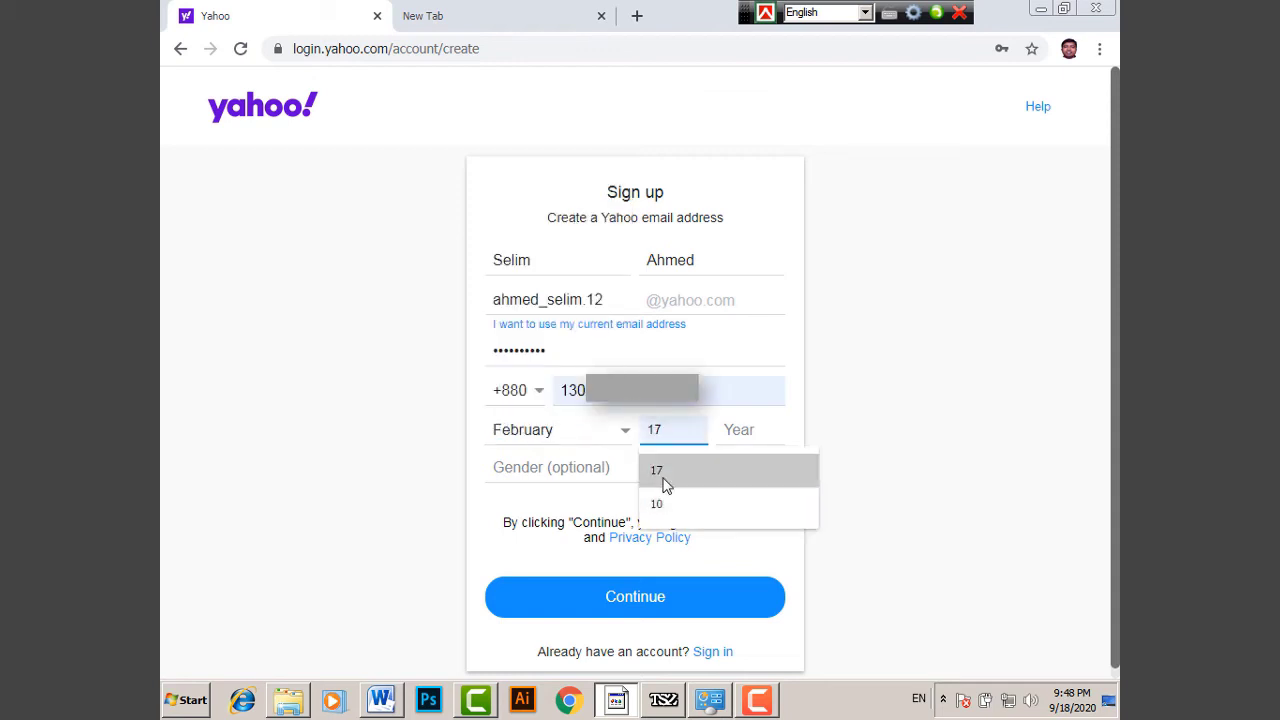
click(666, 472)
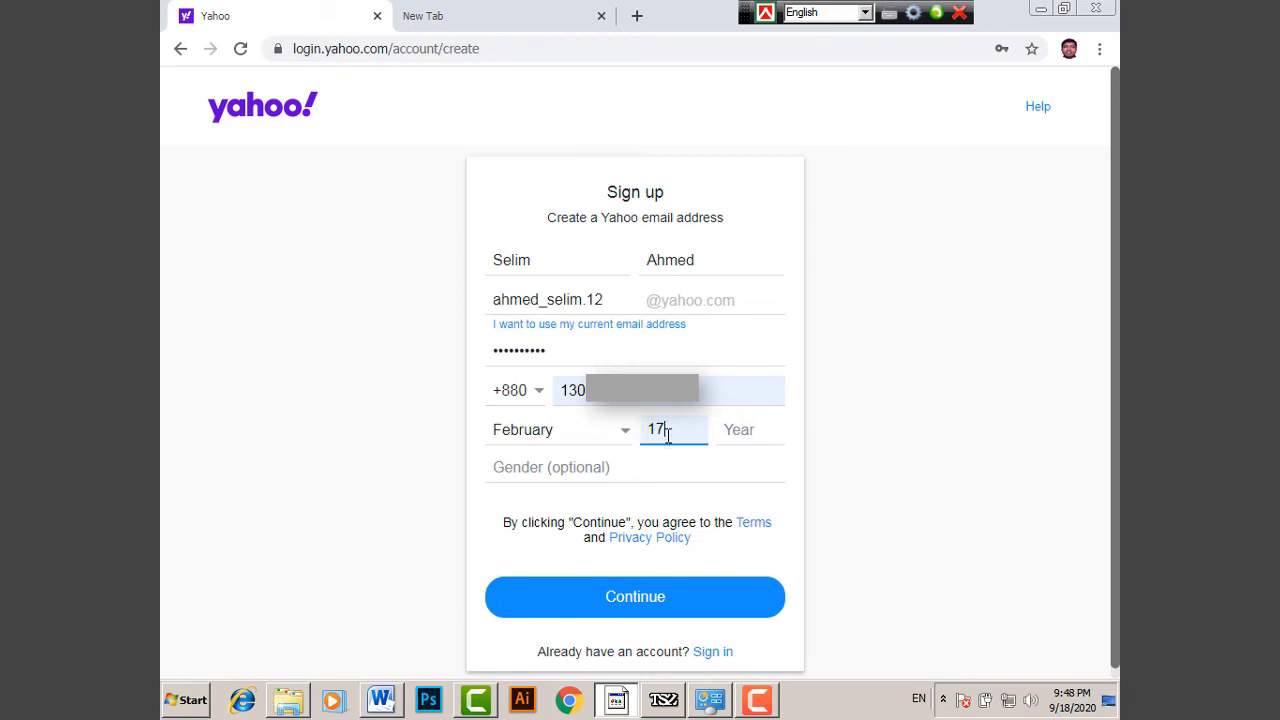
key(BackSpace)
key(BackSpace)
text(15)
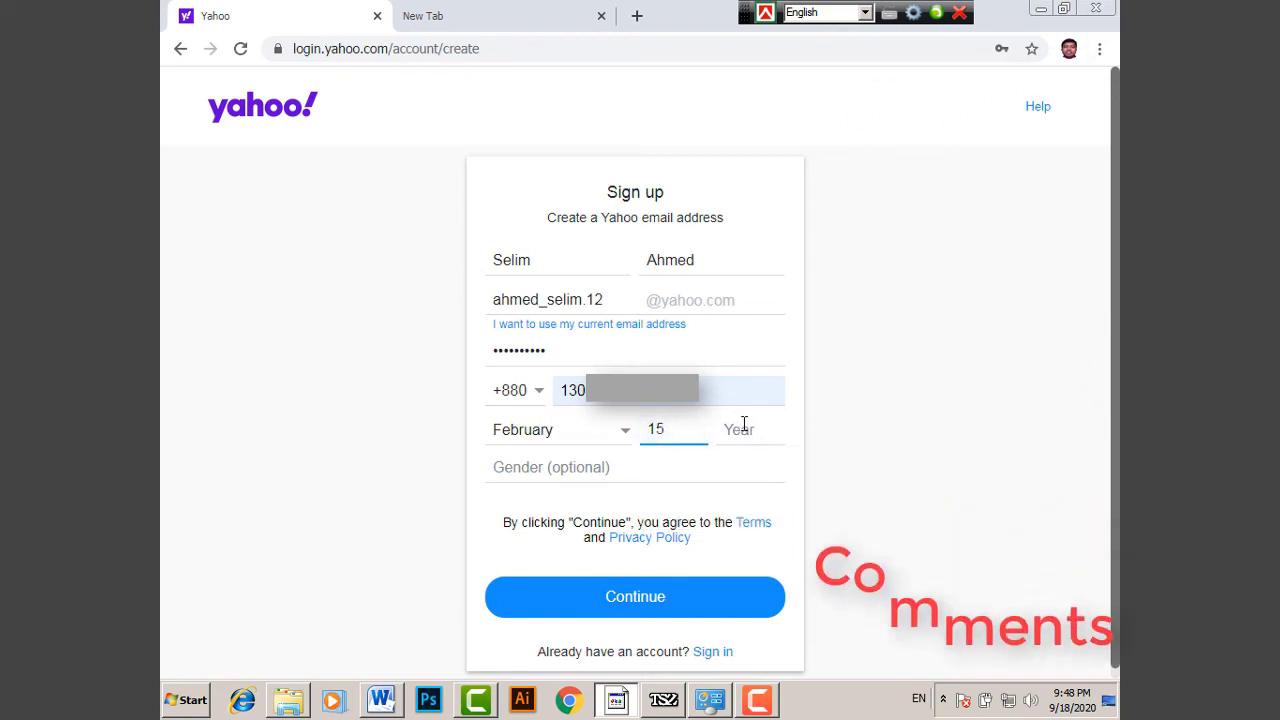
click(744, 428)
click(745, 535)
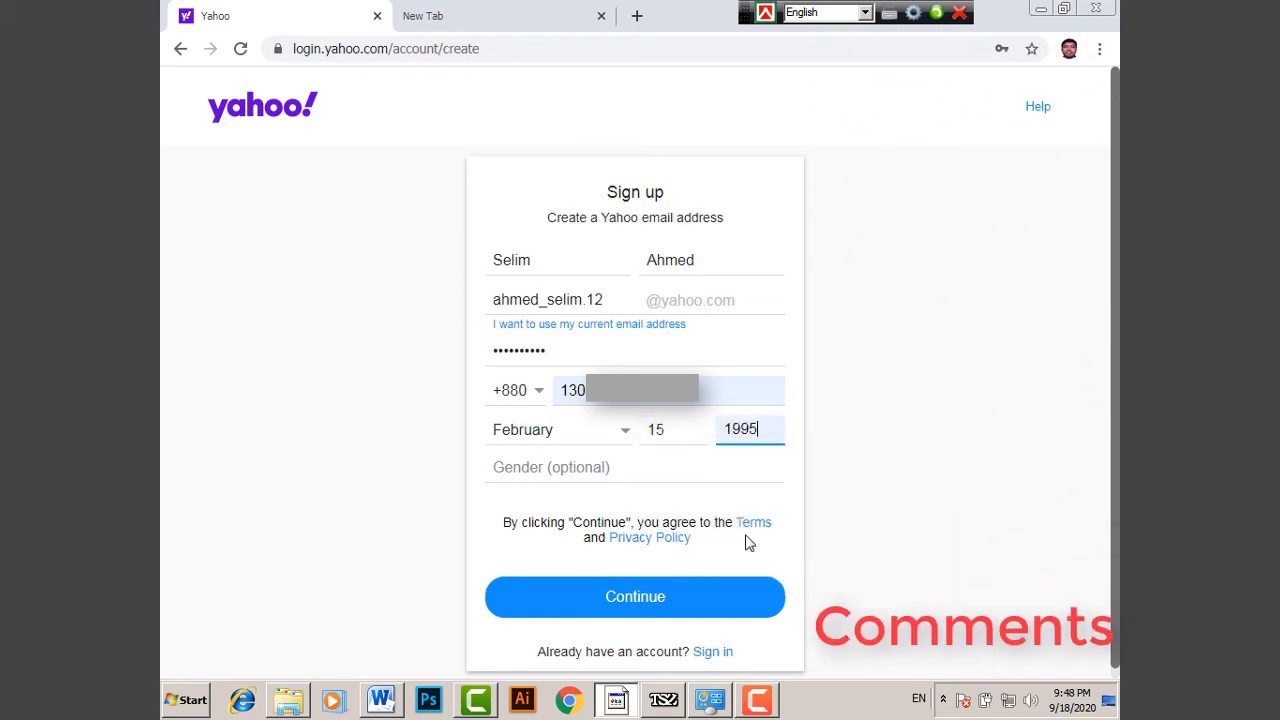
key(BackSpace)
text(3)
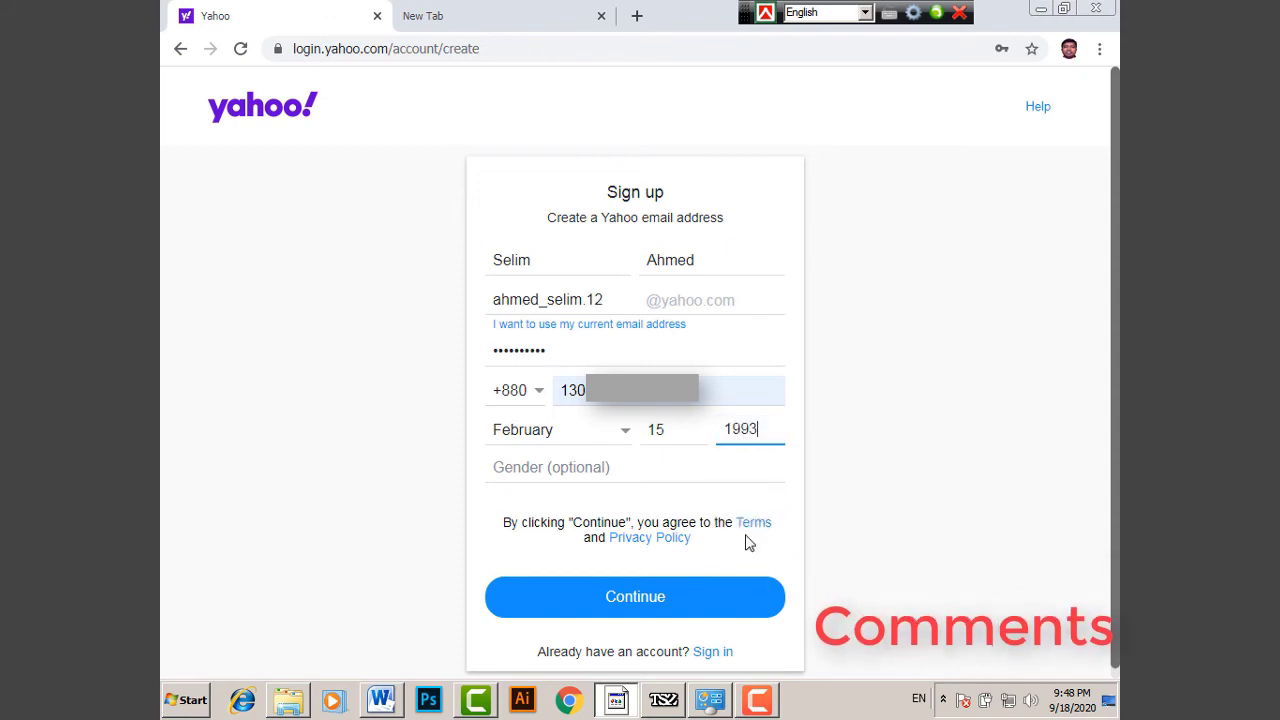
Choose Male as the gender and submit the sign-up form.
click(563, 466)
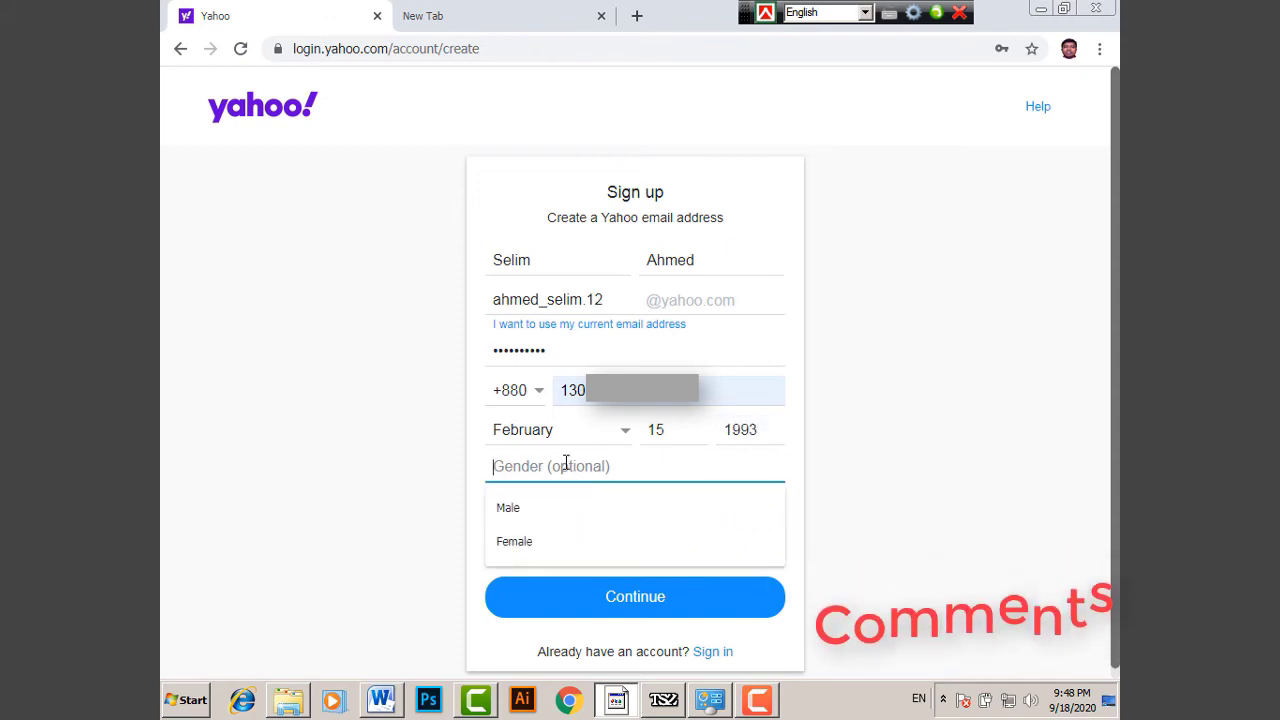
click(535, 507)
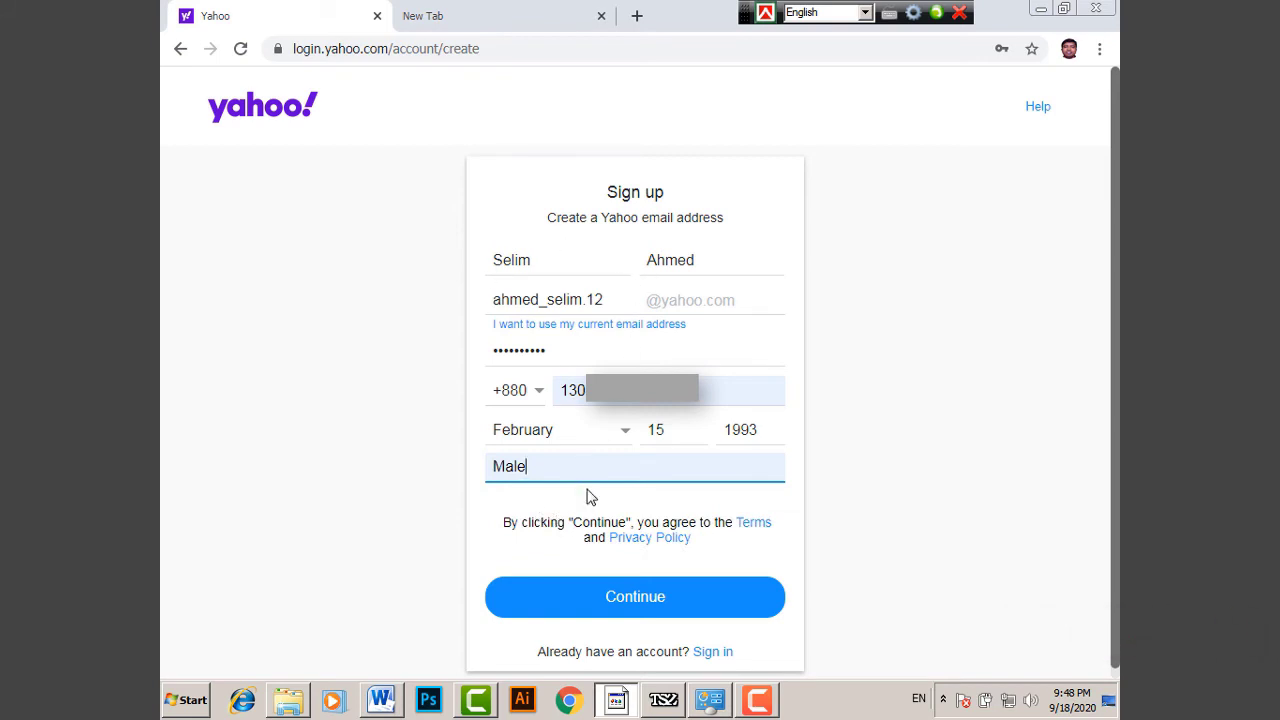
click(706, 597)
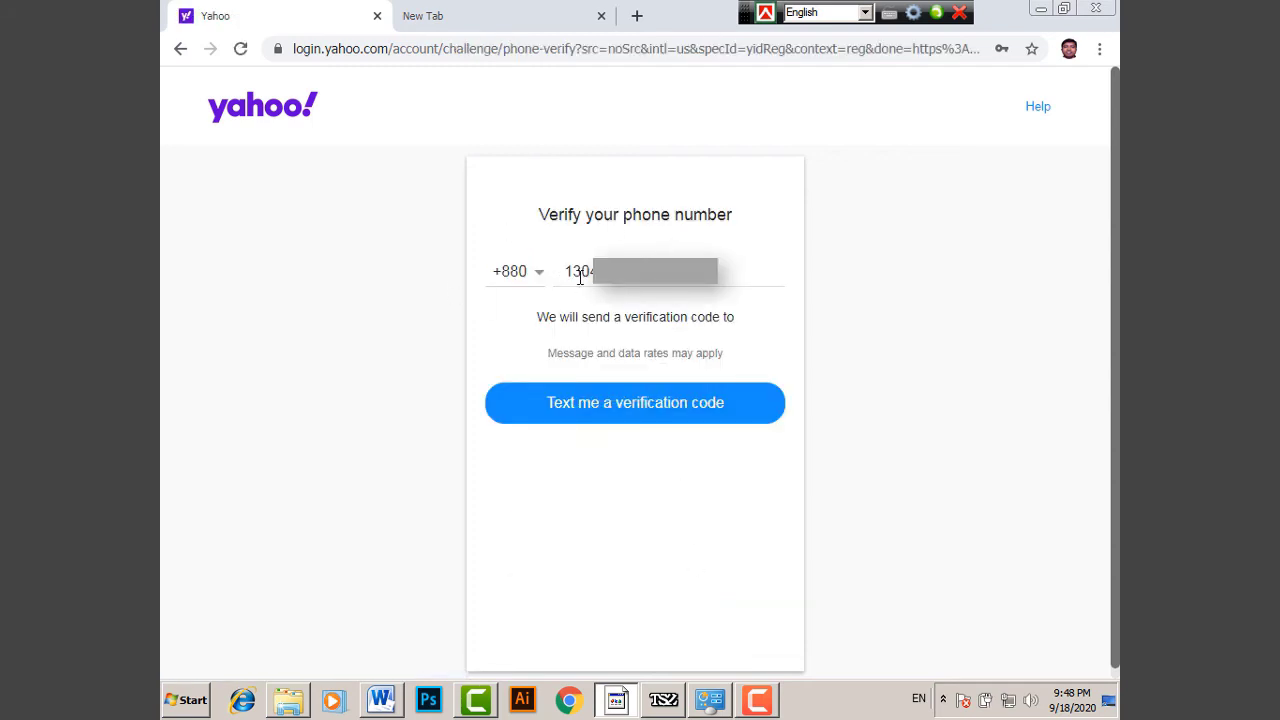
Request a verification code by text message to the Bangladesh mobile number.
click(646, 405)
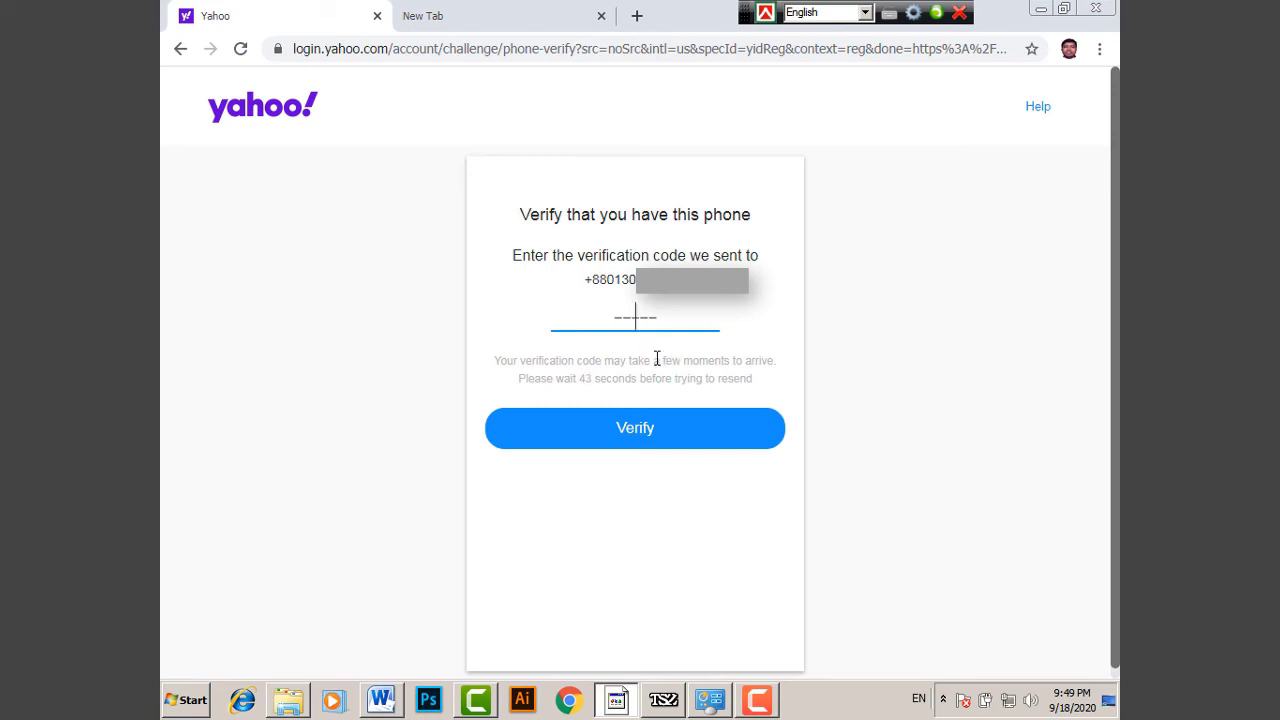
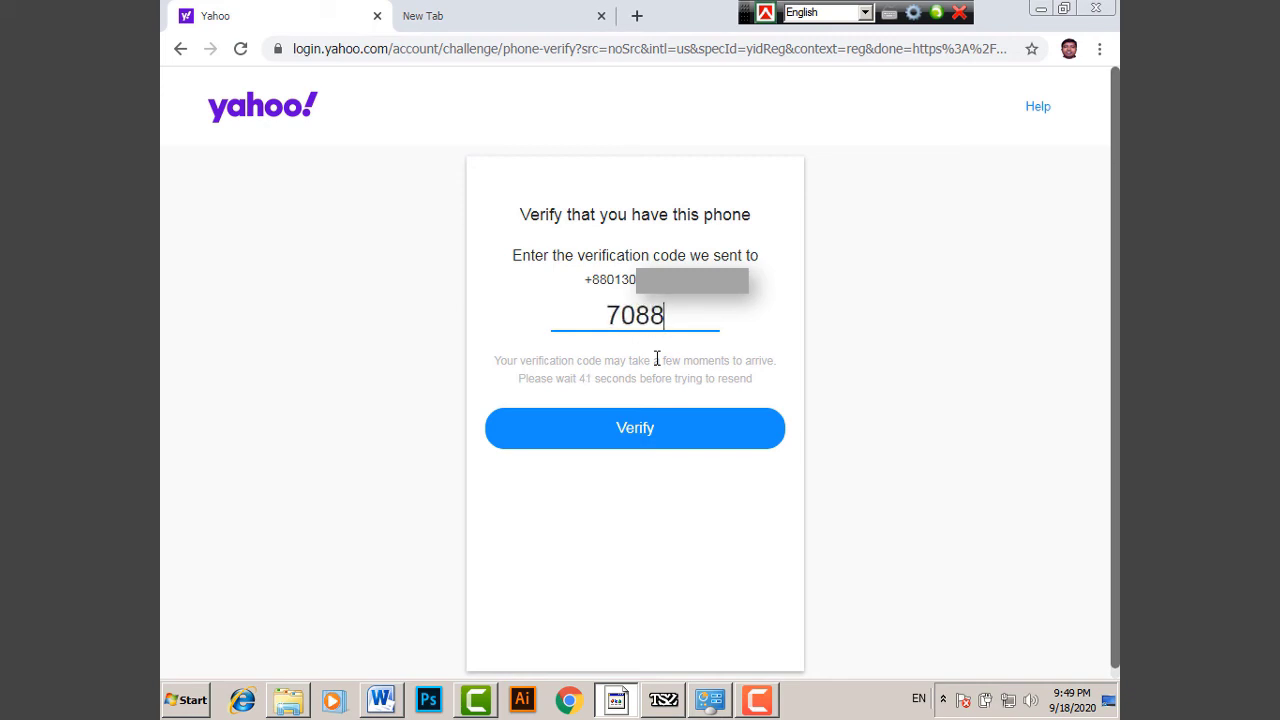
Enter the texted verification code and submit it for verification.
click(676, 444)
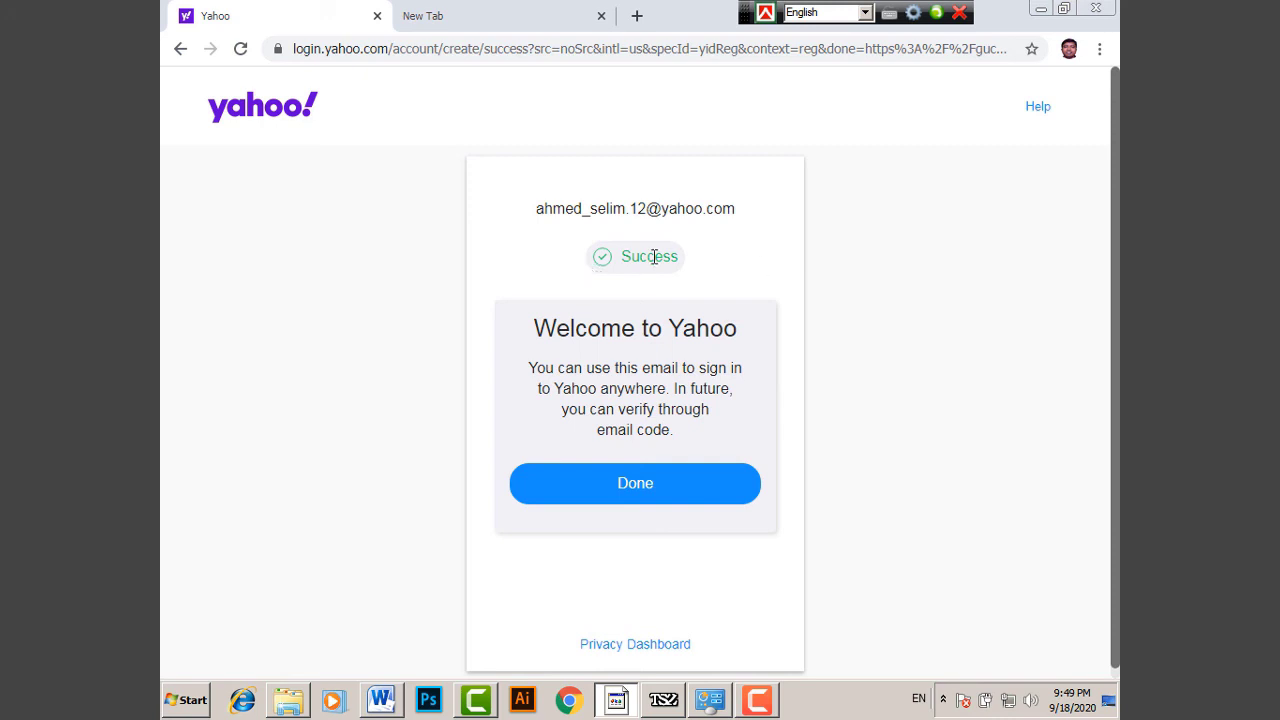
Finish on the welcome page and open Yahoo Mail to view the empty inbox.
click(660, 486)
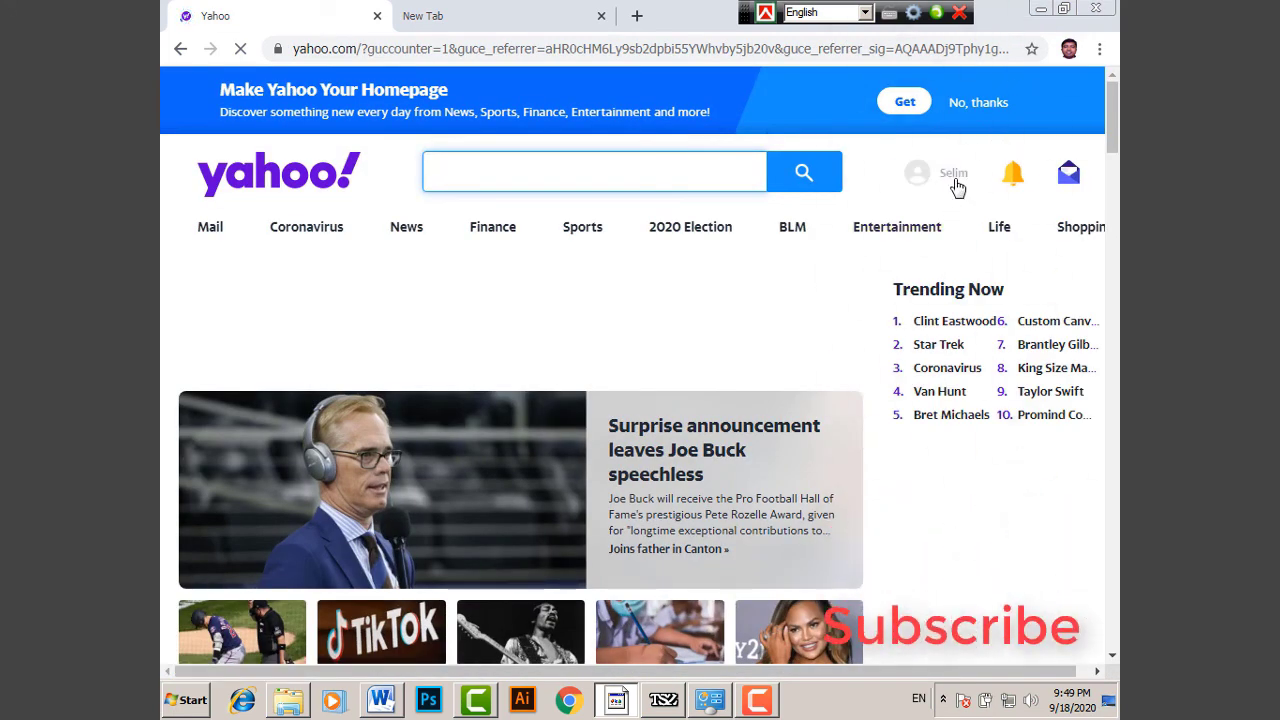
mouse_move(955, 211)
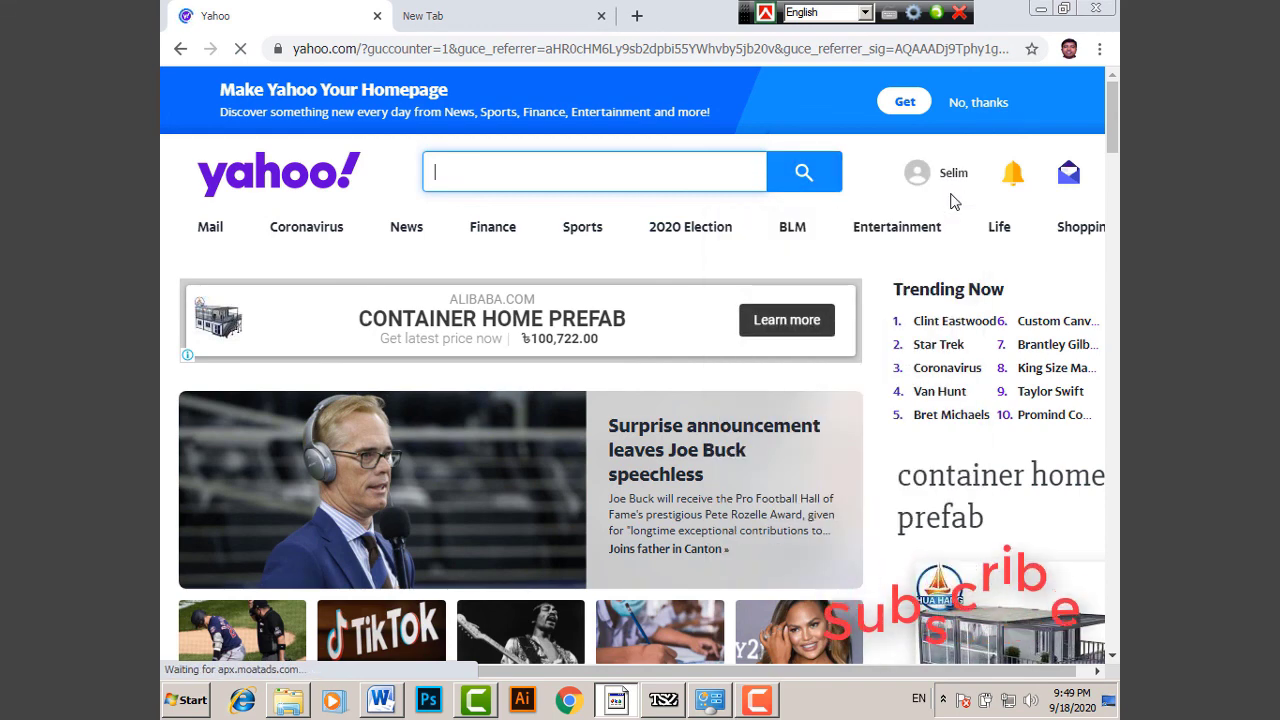
mouse_move(957, 177)
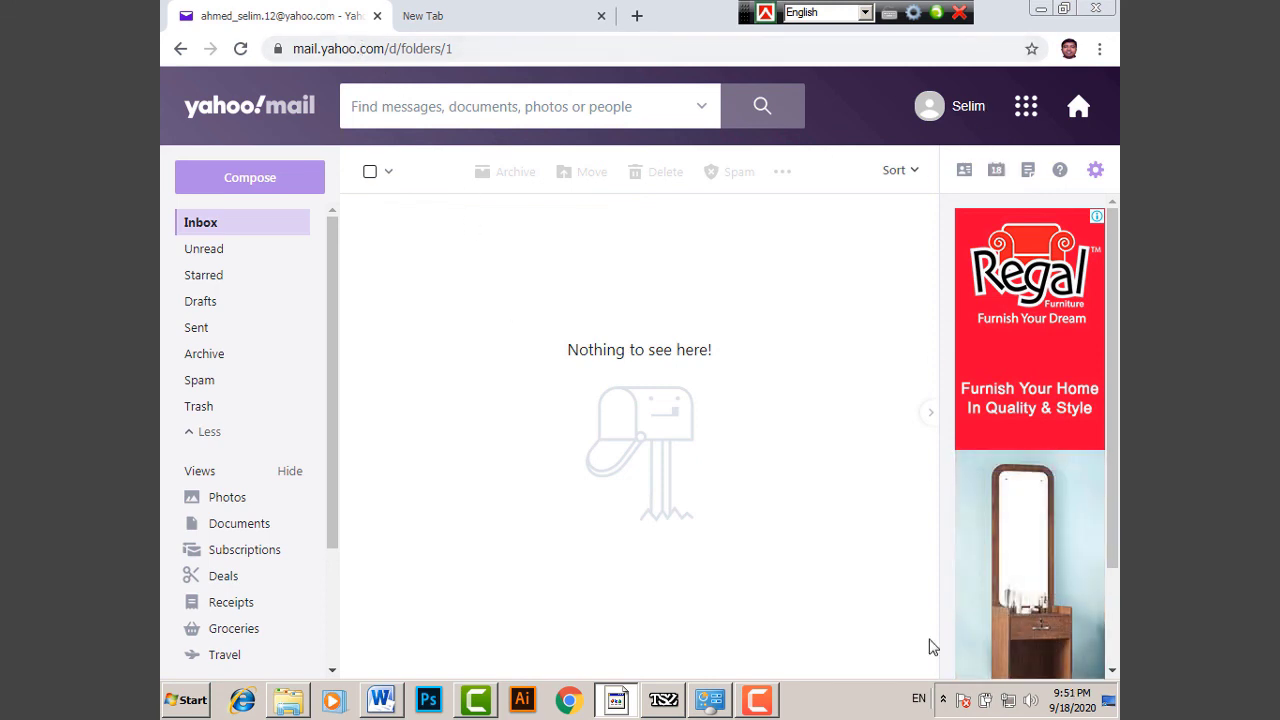
click(762, 705)
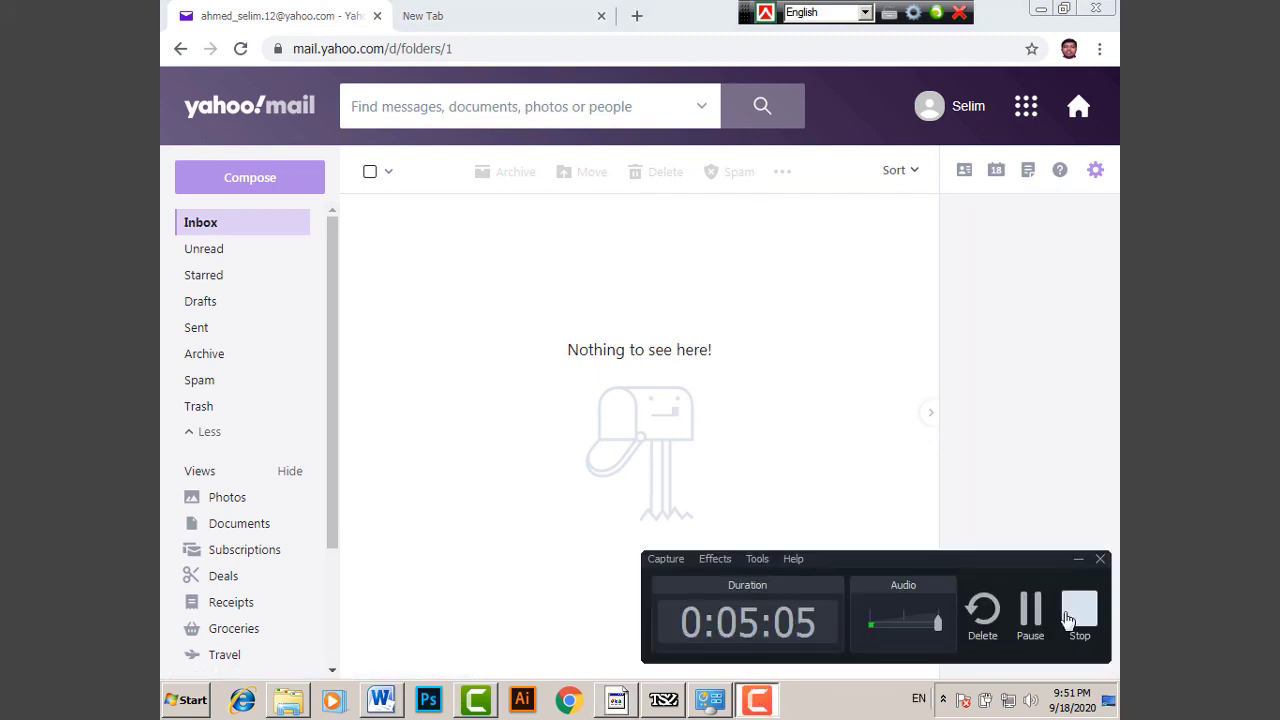